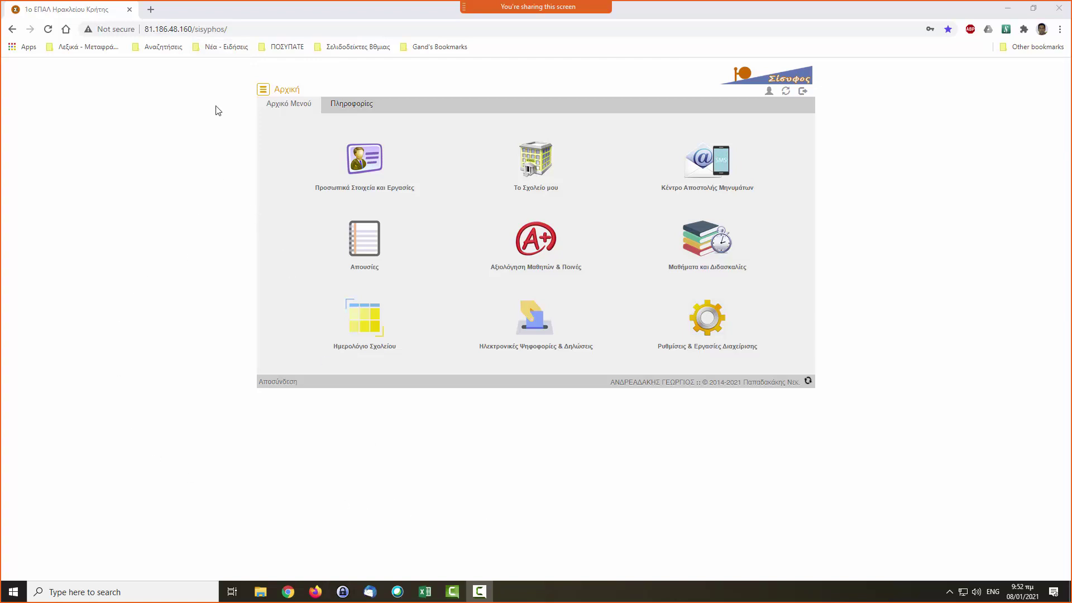
Open the Καταχώριση Απουσιών attendance sheet for class ΒΠ, 2nd hour.
{"action": "left_click", "coordinate": [263, 92]}
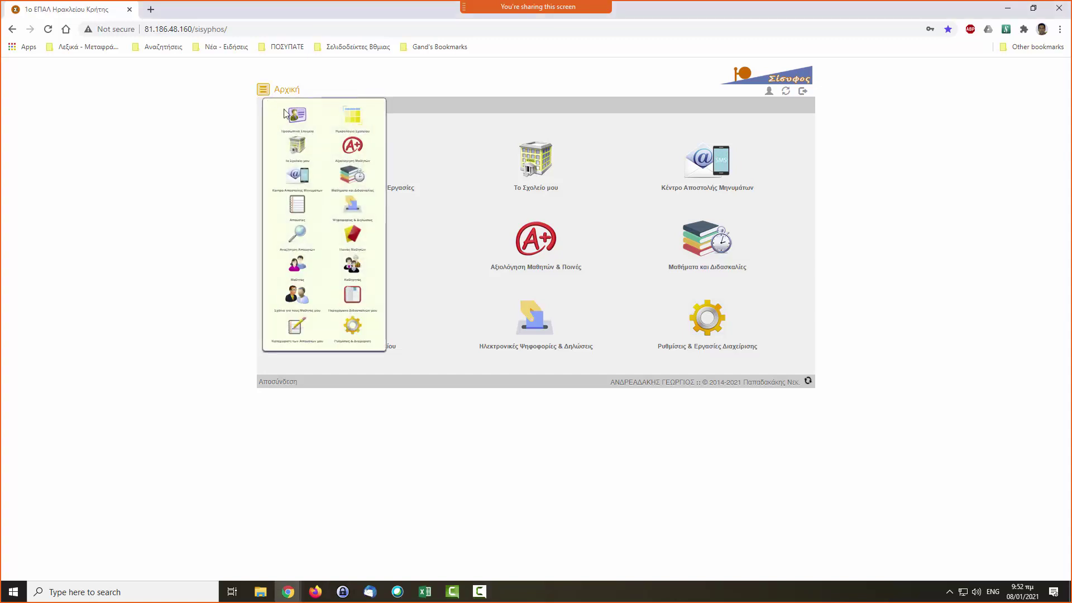
{"action": "left_click", "coordinate": [296, 331]}
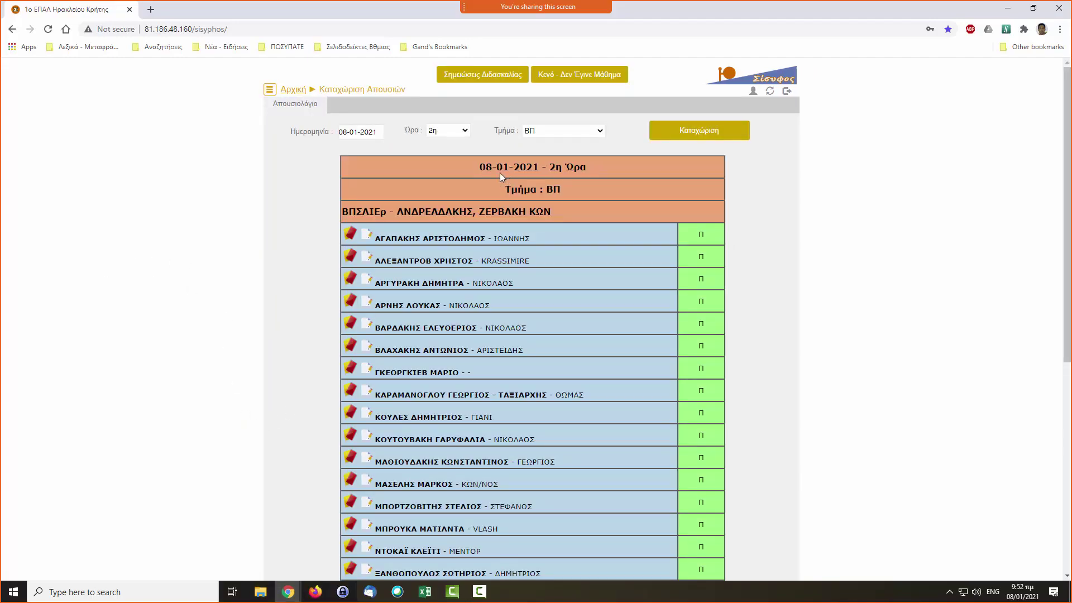
Examine the date, hour, class and teacher headings and the full student list of the attendance sheet.
{"action": "scroll", "coordinate": [499, 176], "scroll_direction": "down", "scroll_amount": 10}
{"action": "scroll", "coordinate": [497, 183], "scroll_direction": "up", "scroll_amount": 9}
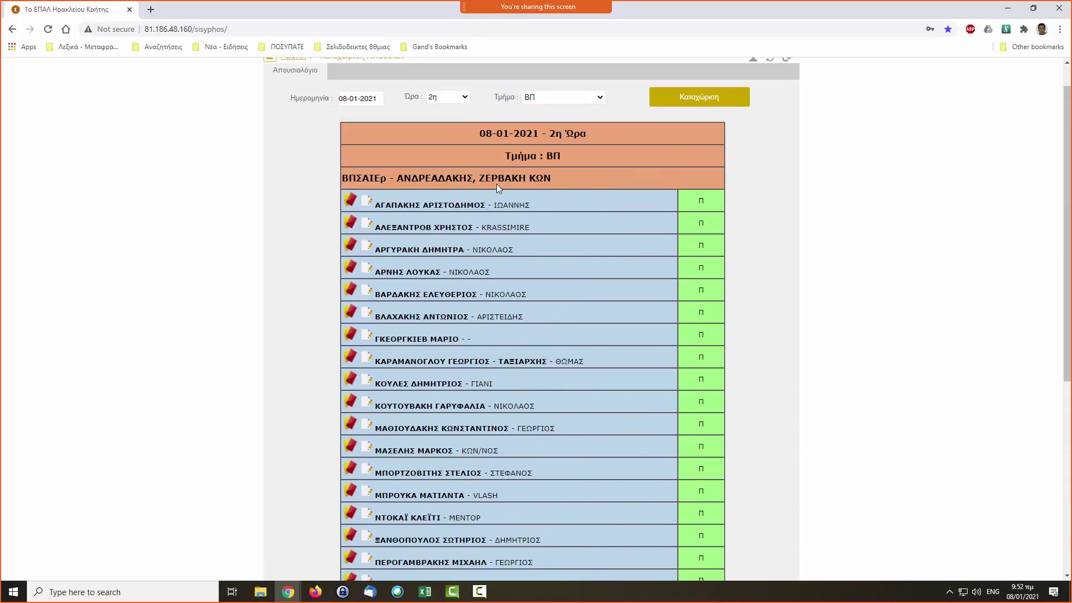
{"action": "scroll", "coordinate": [496, 187], "scroll_direction": "down", "scroll_amount": 1}
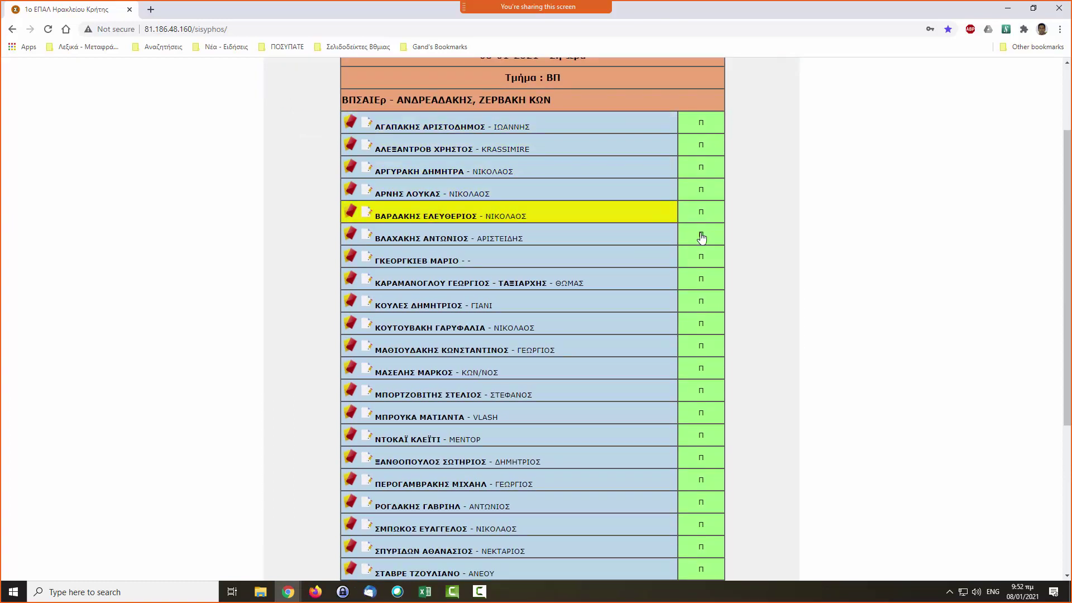
{"action": "scroll", "coordinate": [647, 351], "scroll_direction": "down", "scroll_amount": 4}
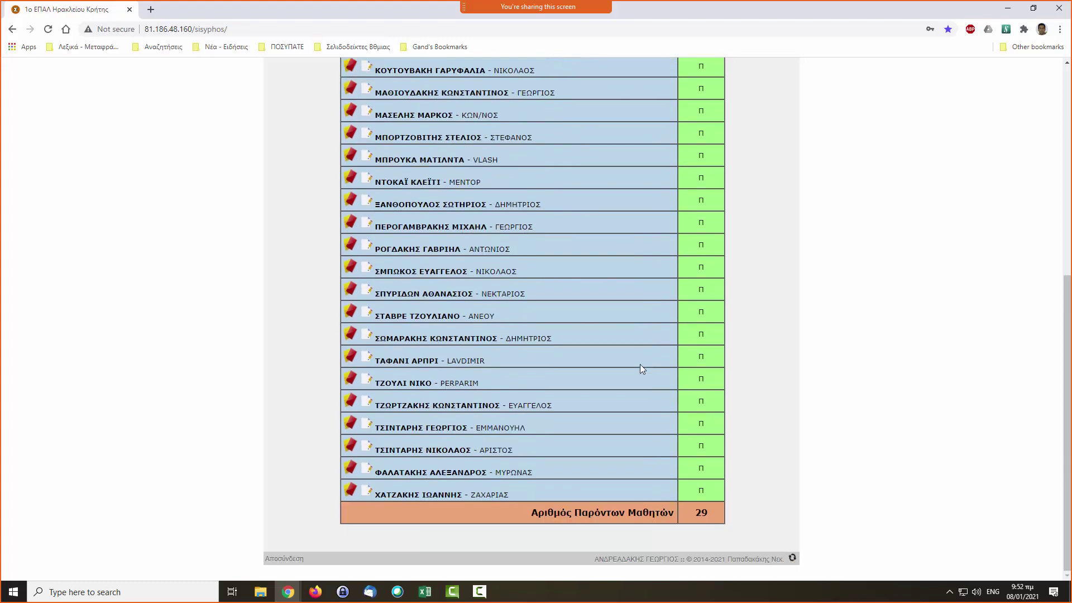
{"action": "scroll", "coordinate": [642, 370], "scroll_direction": "up", "scroll_amount": 6}
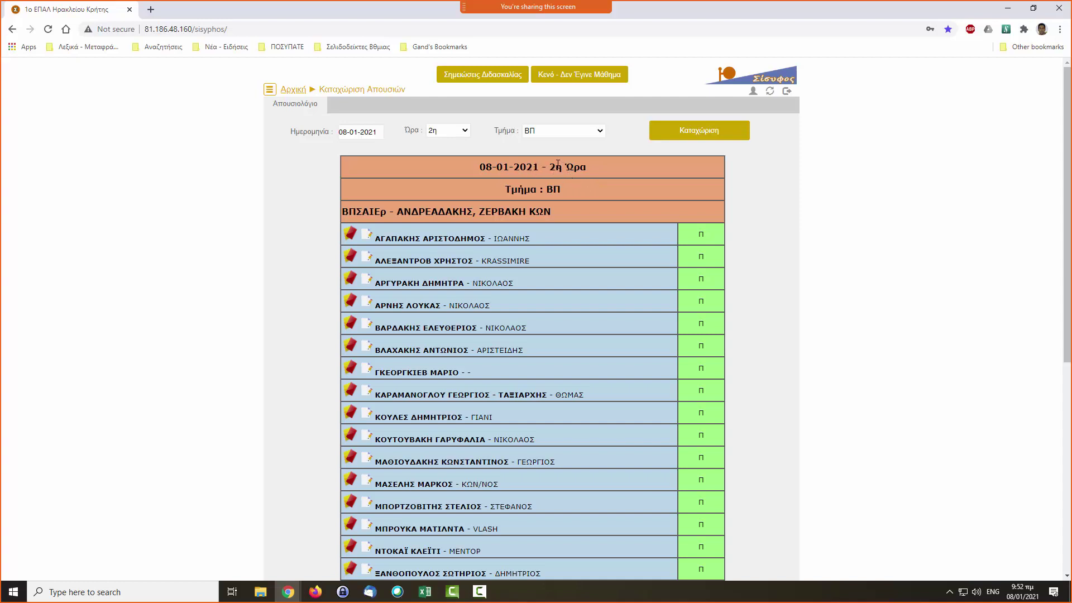
{"action": "left_click_drag", "start_coordinate": [550, 166], "coordinate": [597, 169]}
{"action": "double_click", "coordinate": [377, 209]}
{"action": "left_click", "coordinate": [619, 192]}
{"action": "scroll", "coordinate": [618, 190], "scroll_direction": "down", "scroll_amount": 2}
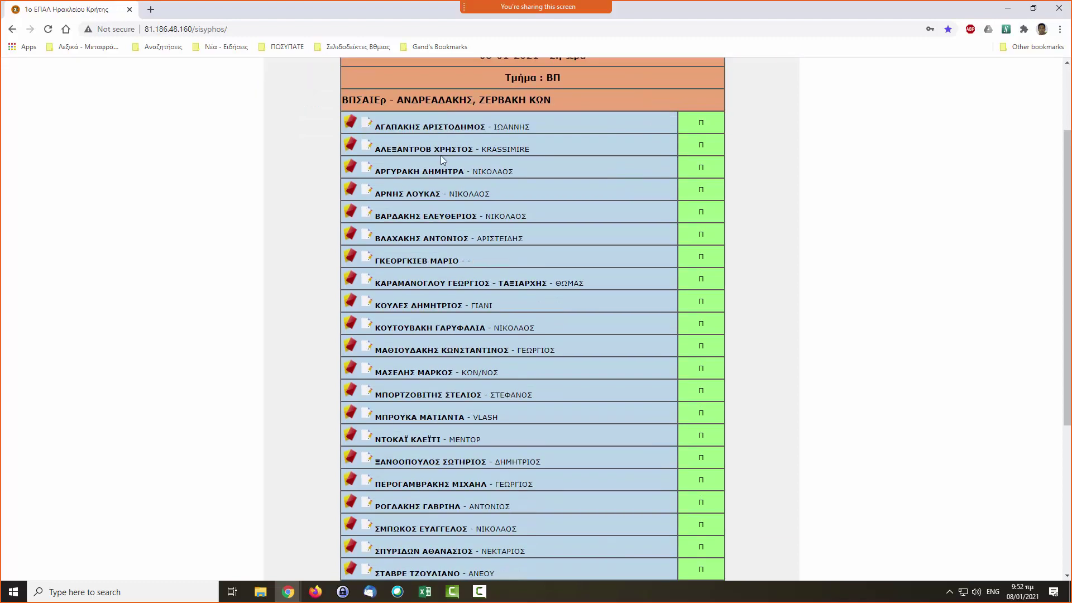
{"action": "scroll", "coordinate": [715, 188], "scroll_direction": "up", "scroll_amount": 2}
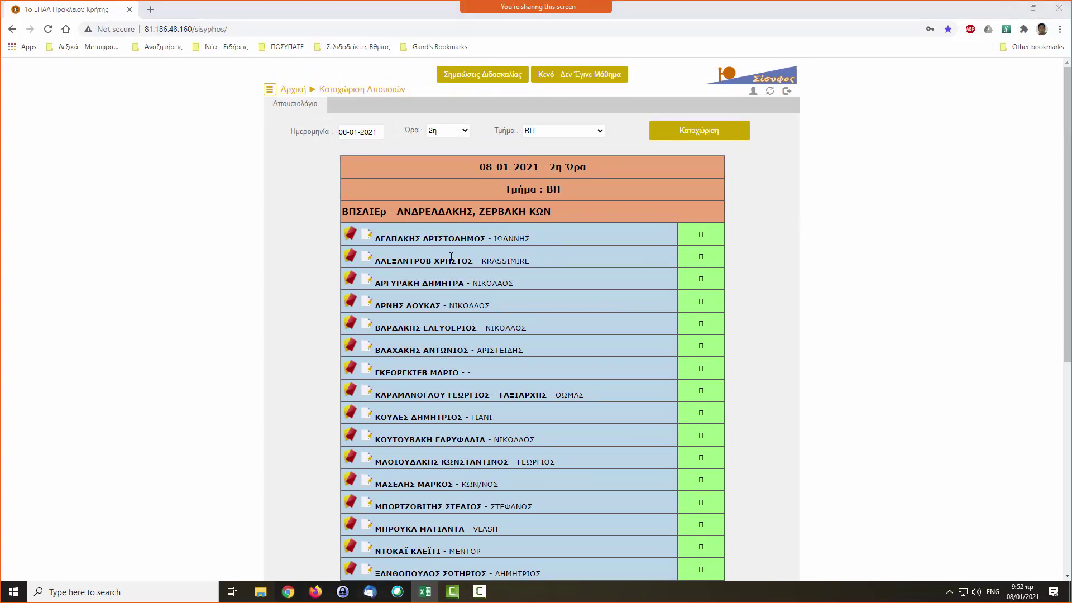
Cycle the first student's attendance mark through Απουσία, Ωριαία Αποβολή and ΑΠ, and return it to Παρουσία.
{"action": "left_click", "coordinate": [701, 240]}
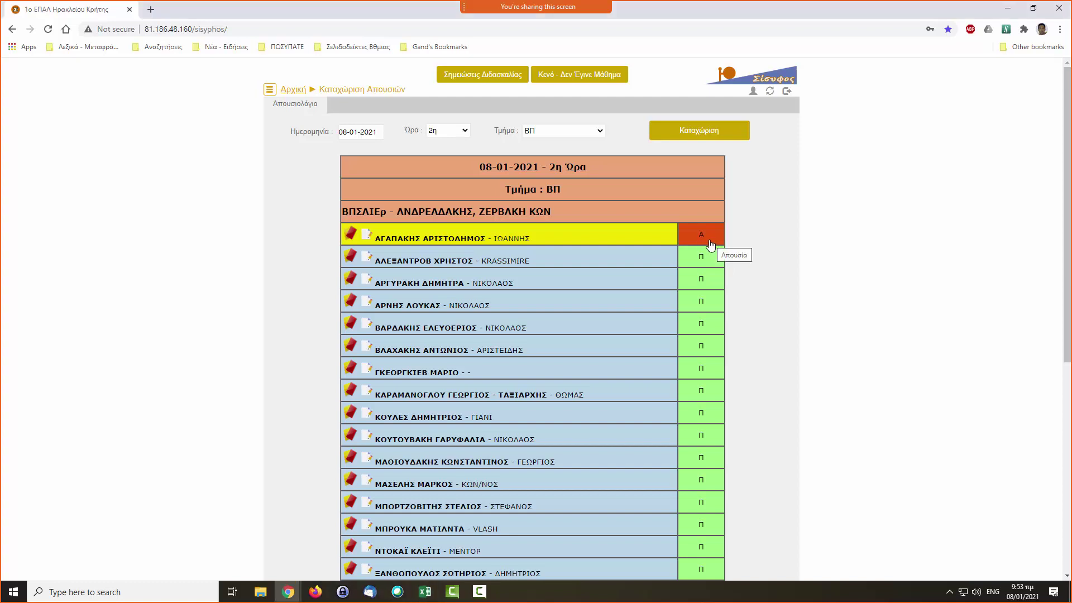
{"action": "left_click", "coordinate": [708, 241]}
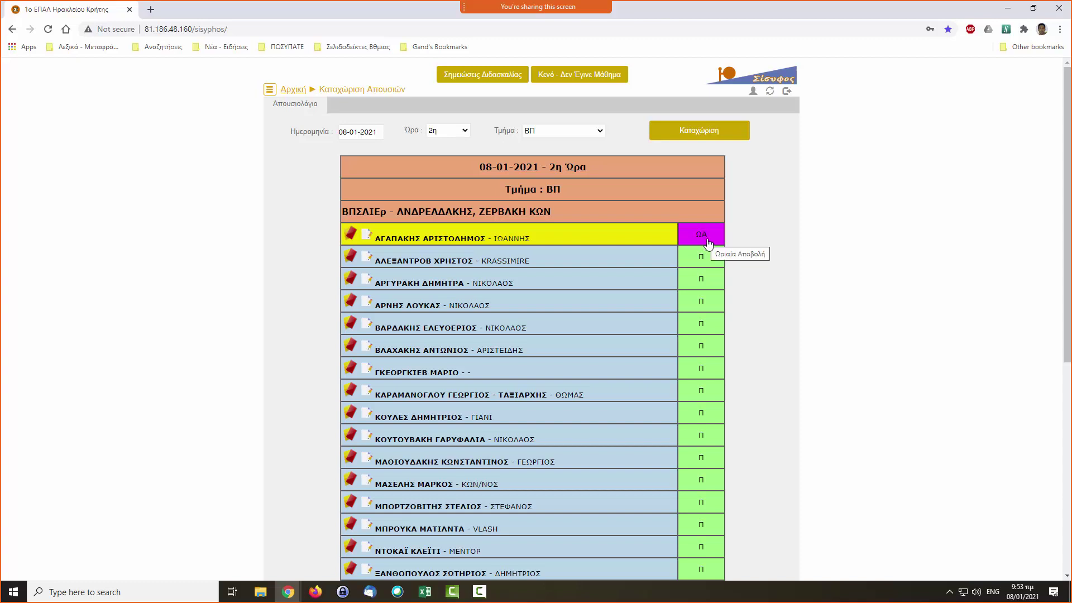
{"action": "left_click", "coordinate": [706, 240]}
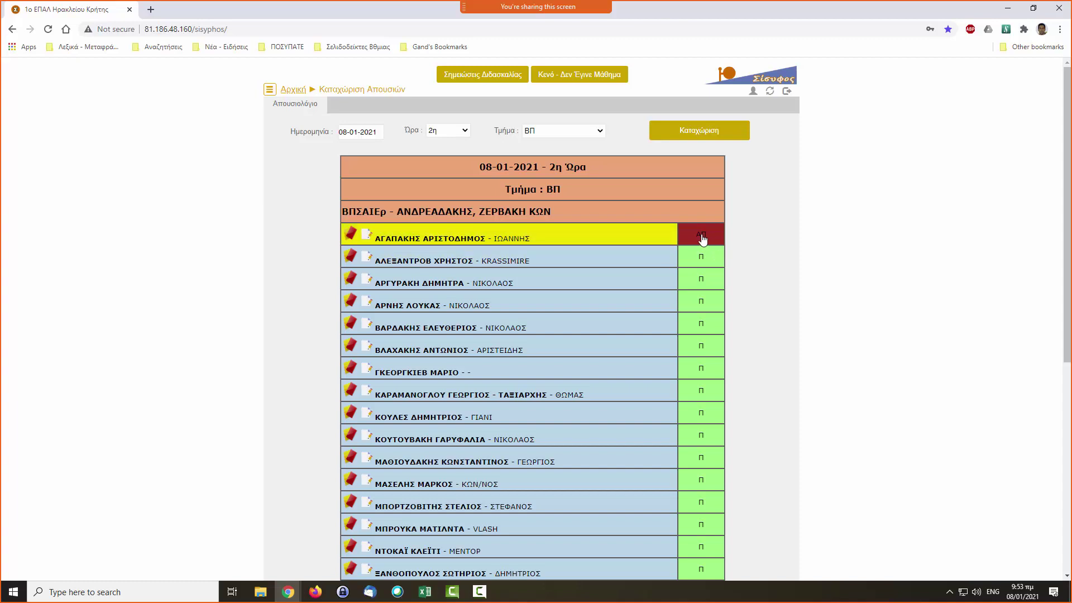
{"action": "left_click", "coordinate": [706, 238]}
{"action": "left_click", "coordinate": [705, 238]}
{"action": "left_click", "coordinate": [706, 239]}
{"action": "left_click", "coordinate": [705, 239]}
{"action": "left_click", "coordinate": [706, 238]}
{"action": "left_click", "coordinate": [705, 238]}
{"action": "left_click", "coordinate": [706, 238]}
{"action": "left_click", "coordinate": [706, 239]}
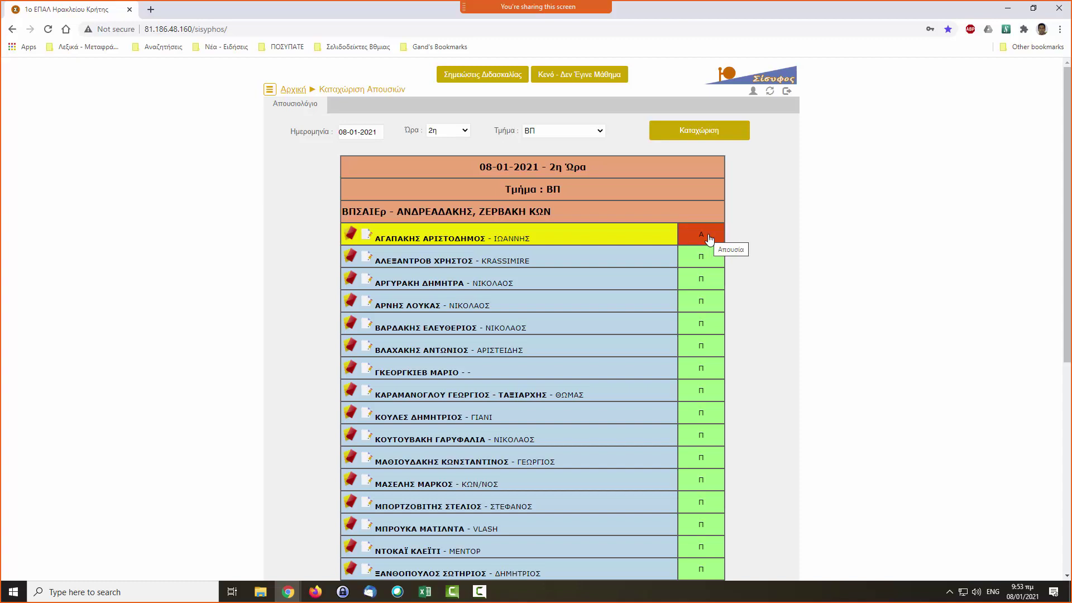
{"action": "left_click", "coordinate": [708, 239]}
{"action": "left_click", "coordinate": [708, 239]}
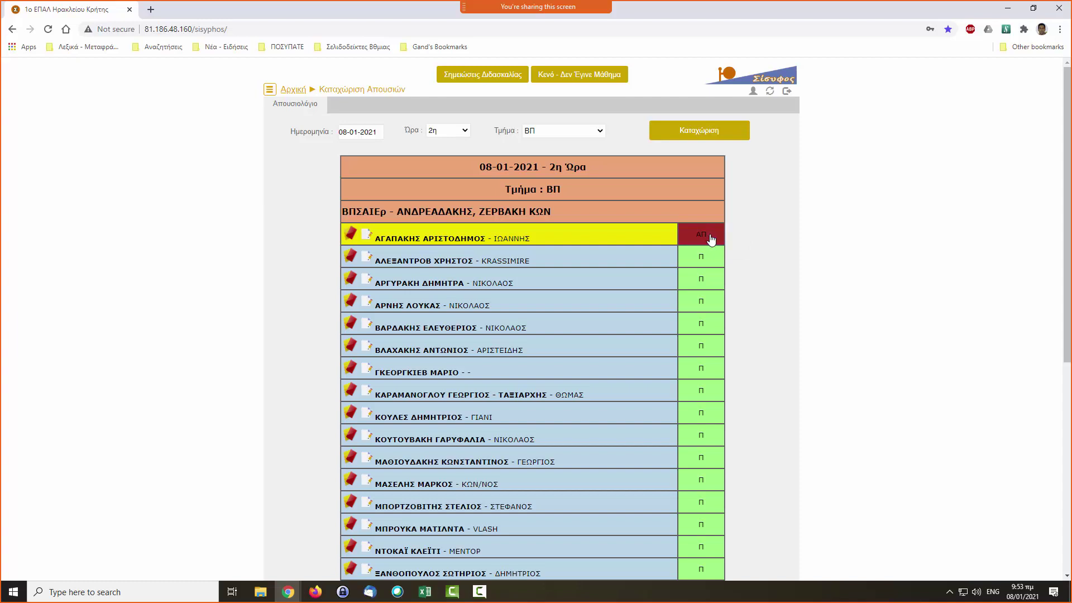
{"action": "left_click", "coordinate": [714, 241]}
Mark the ninth, tenth, twelfth and twenty-fifth students in the list as absent (Α).
{"action": "scroll", "coordinate": [700, 240], "scroll_direction": "down", "scroll_amount": 2}
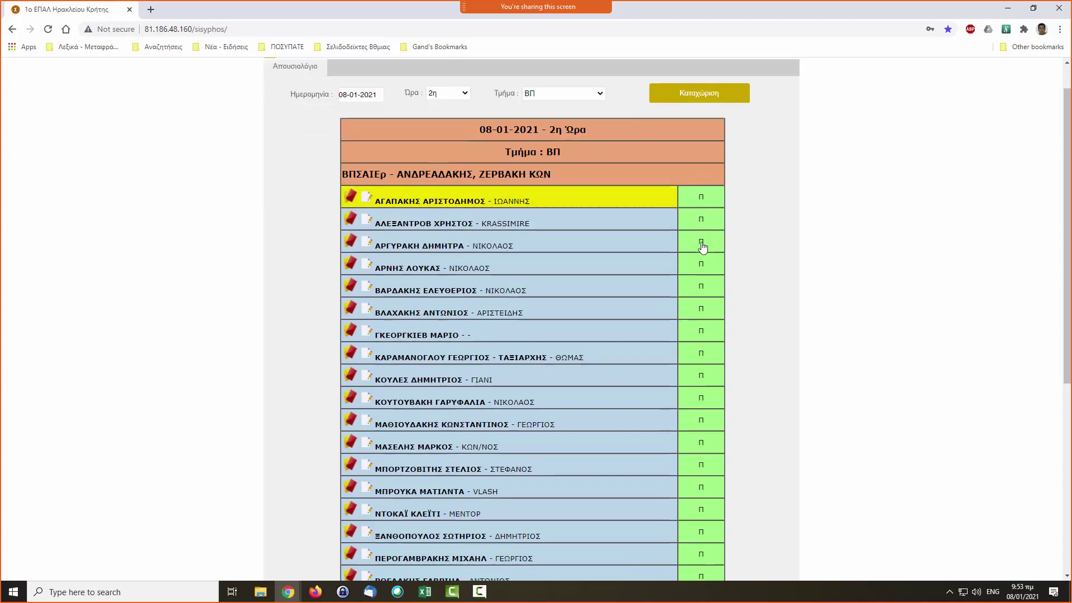
{"action": "left_click", "coordinate": [717, 301]}
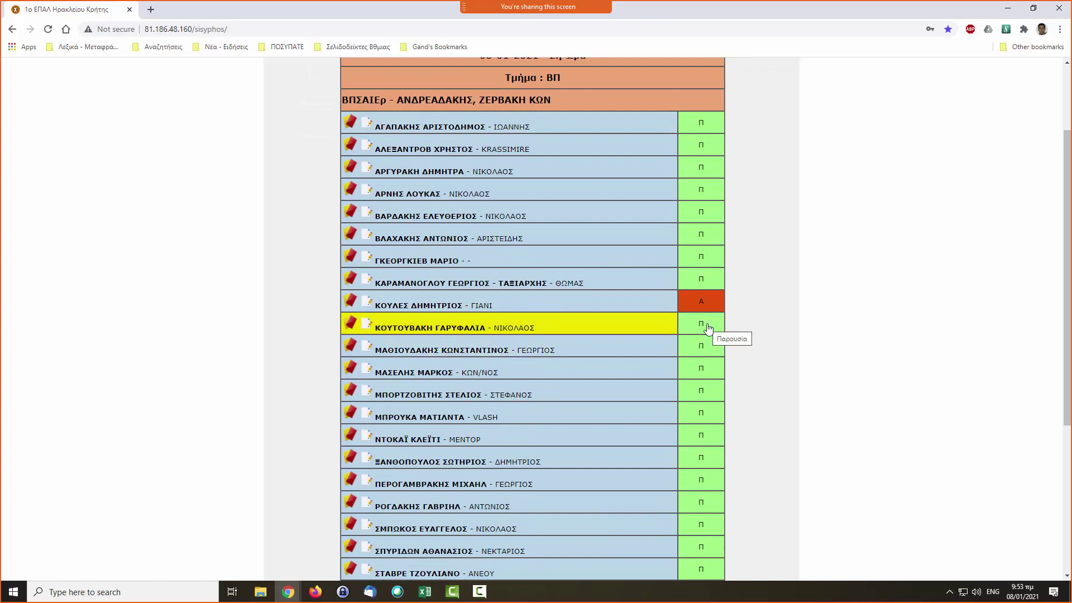
{"action": "left_click", "coordinate": [707, 326]}
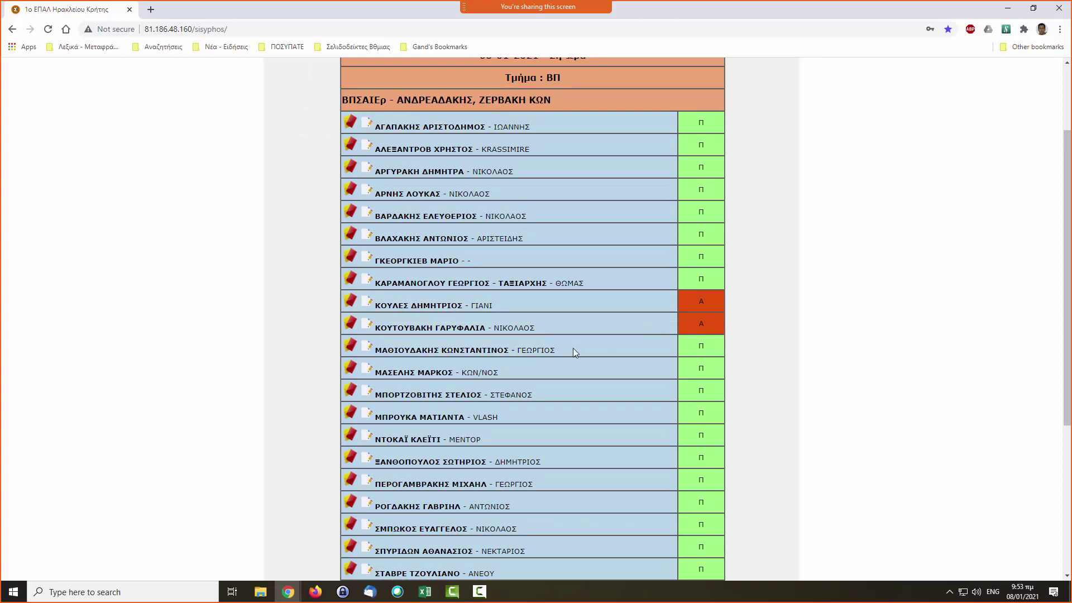
{"action": "left_click", "coordinate": [692, 366]}
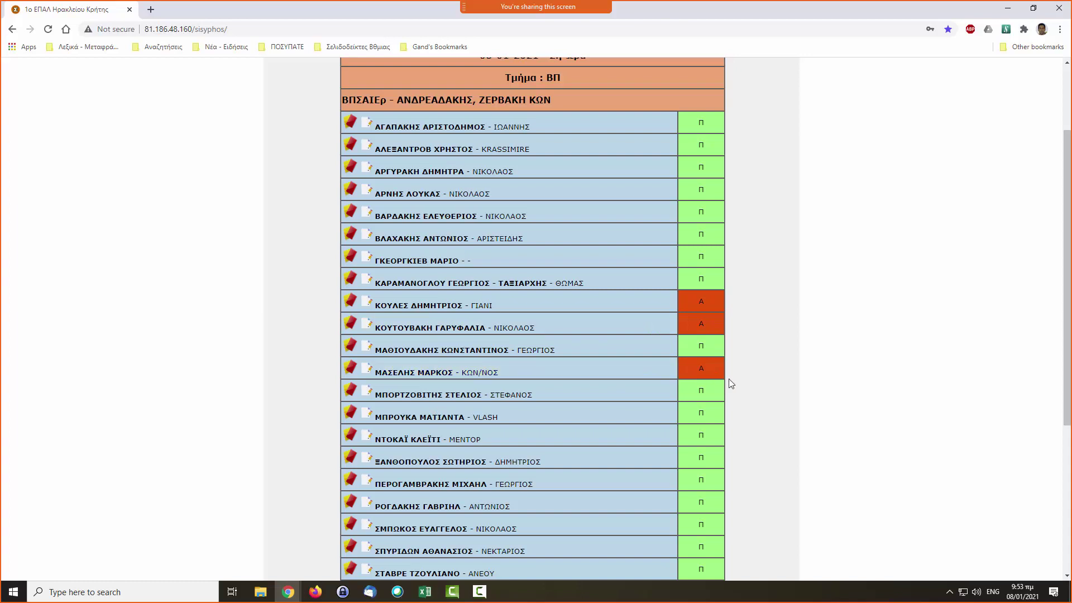
{"action": "scroll", "coordinate": [673, 308], "scroll_direction": "down", "scroll_amount": 2}
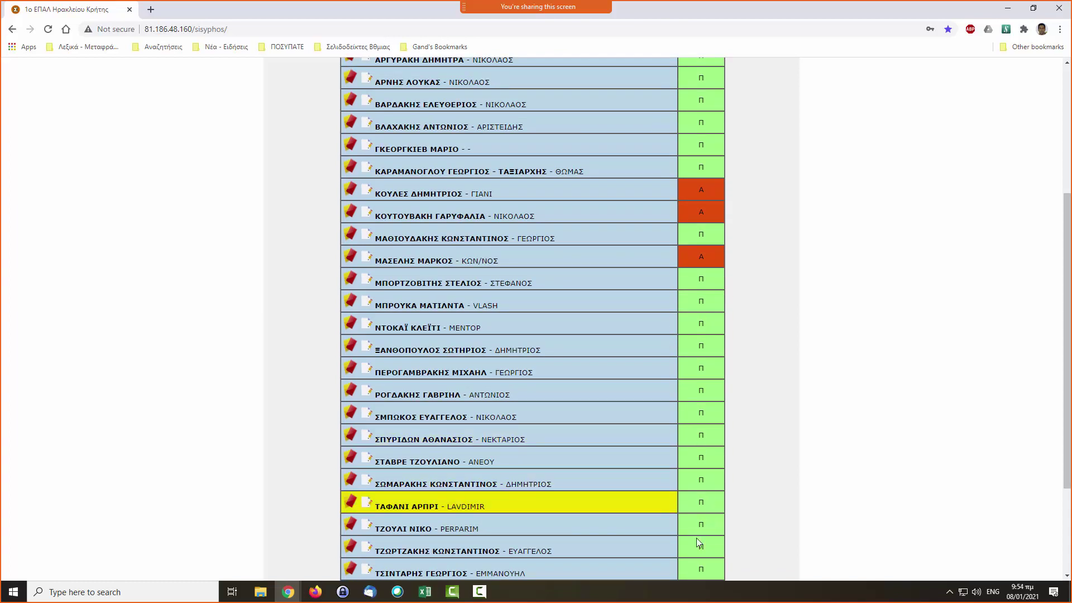
{"action": "left_click", "coordinate": [707, 555]}
{"action": "left_click", "coordinate": [425, 592]}
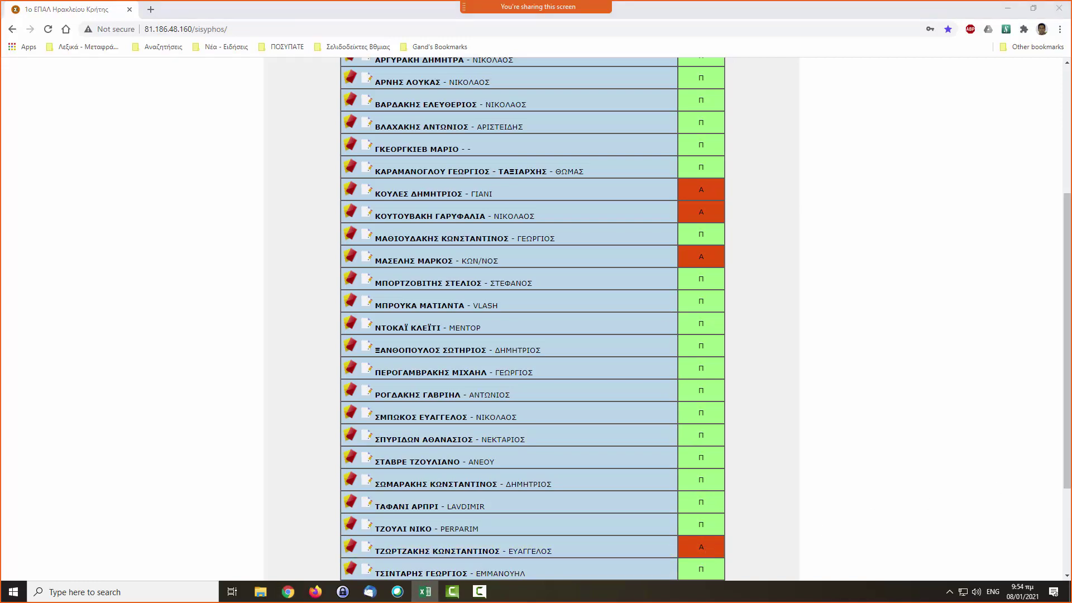
{"action": "left_click", "coordinate": [833, 346]}
Check all attendance marks in the list and register the 08-01-2021 2nd-hour attendance for class ΒΠ.
{"action": "scroll", "coordinate": [834, 347], "scroll_direction": "up", "scroll_amount": 5}
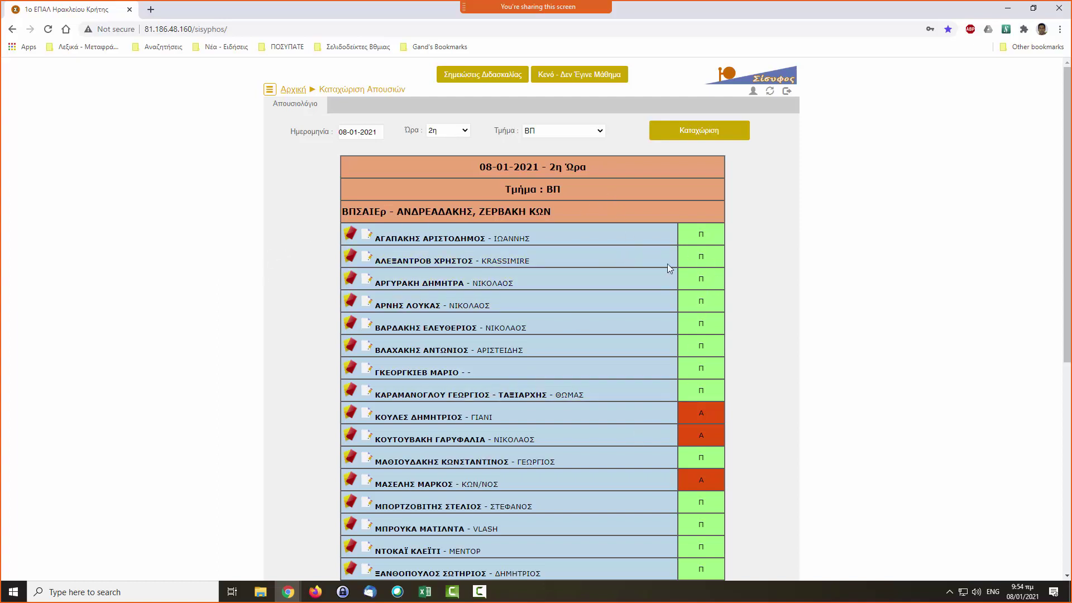
{"action": "scroll", "coordinate": [591, 297], "scroll_direction": "down", "scroll_amount": 4}
{"action": "scroll", "coordinate": [591, 297], "scroll_direction": "up", "scroll_amount": 4}
{"action": "scroll", "coordinate": [695, 439], "scroll_direction": "down", "scroll_amount": 5}
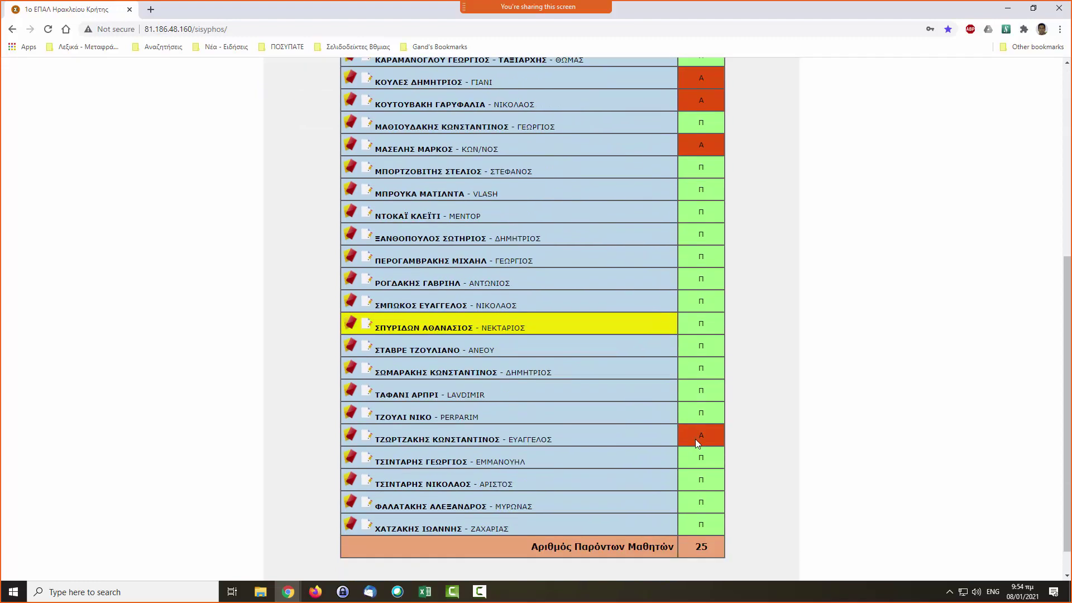
{"action": "scroll", "coordinate": [691, 303], "scroll_direction": "up", "scroll_amount": 5}
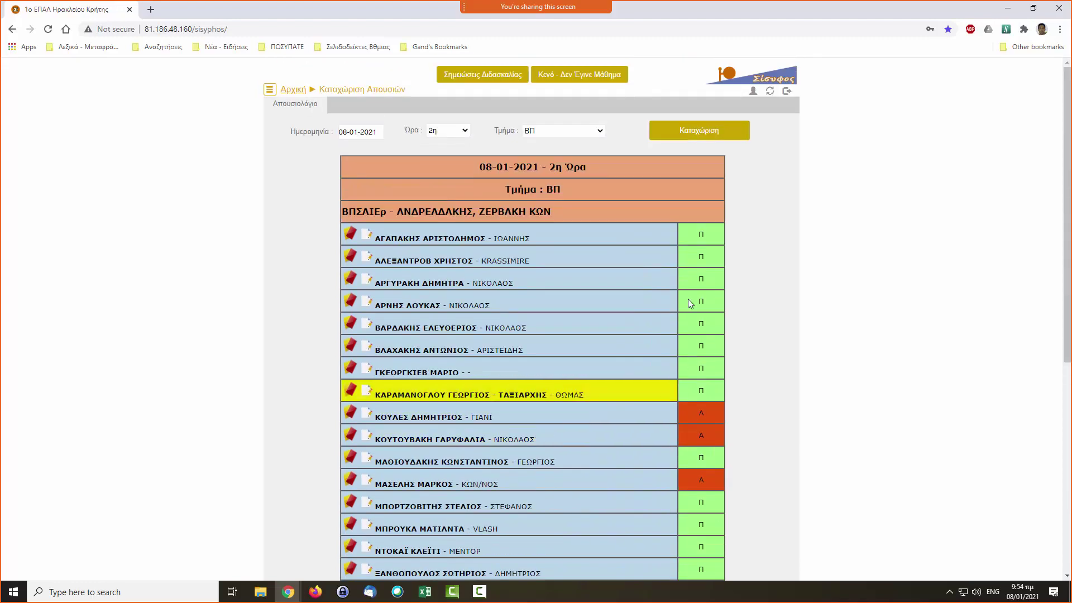
{"action": "left_click", "coordinate": [697, 136]}
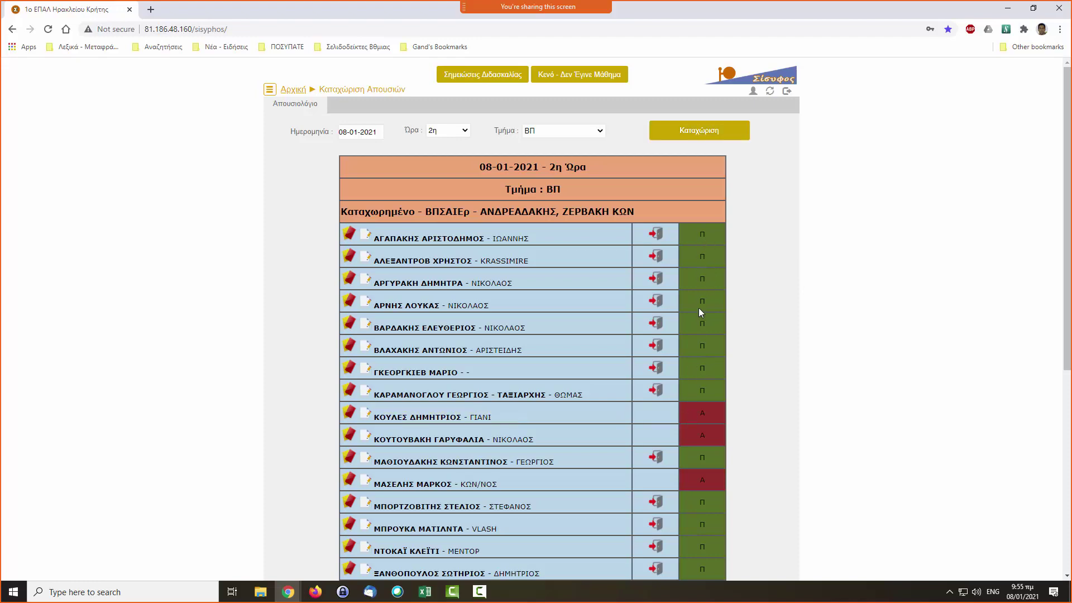
Review the registered attendance list and view the absence details of the ninth student.
{"action": "scroll", "coordinate": [698, 307], "scroll_direction": "down", "scroll_amount": 4}
{"action": "scroll", "coordinate": [698, 309], "scroll_direction": "down", "scroll_amount": 2}
{"action": "scroll", "coordinate": [698, 308], "scroll_direction": "up", "scroll_amount": 6}
{"action": "left_click", "coordinate": [706, 412]}
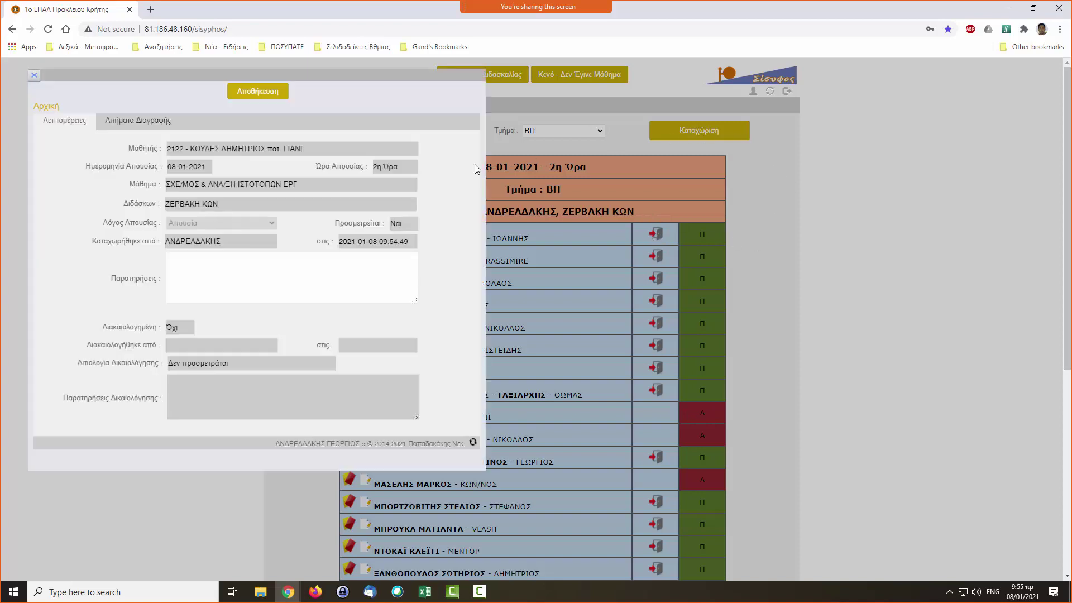
{"action": "left_click", "coordinate": [34, 75]}
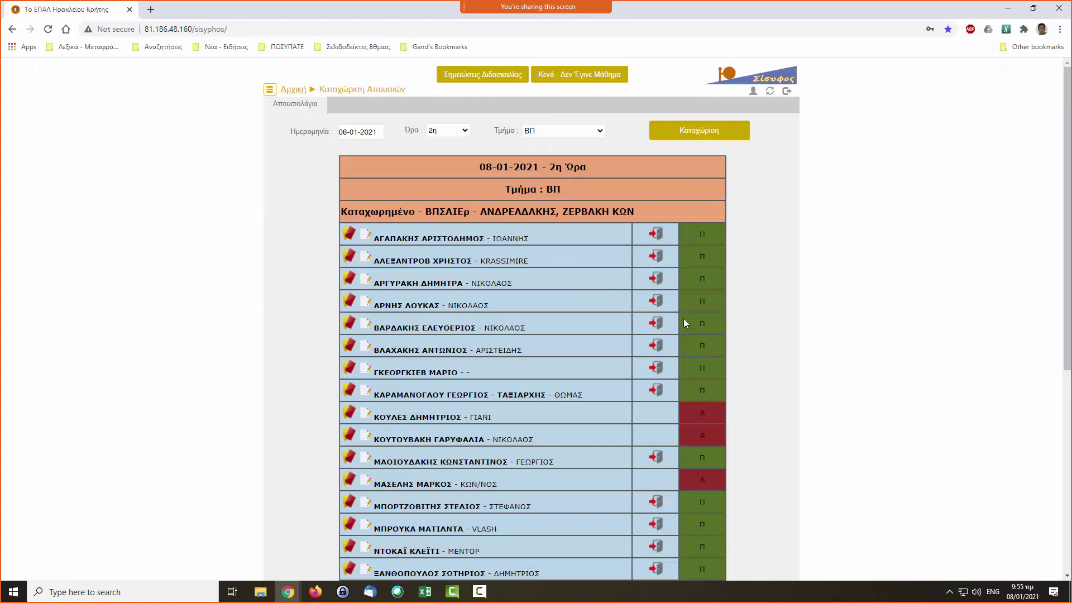
{"action": "scroll", "coordinate": [721, 222], "scroll_direction": "down", "scroll_amount": 2}
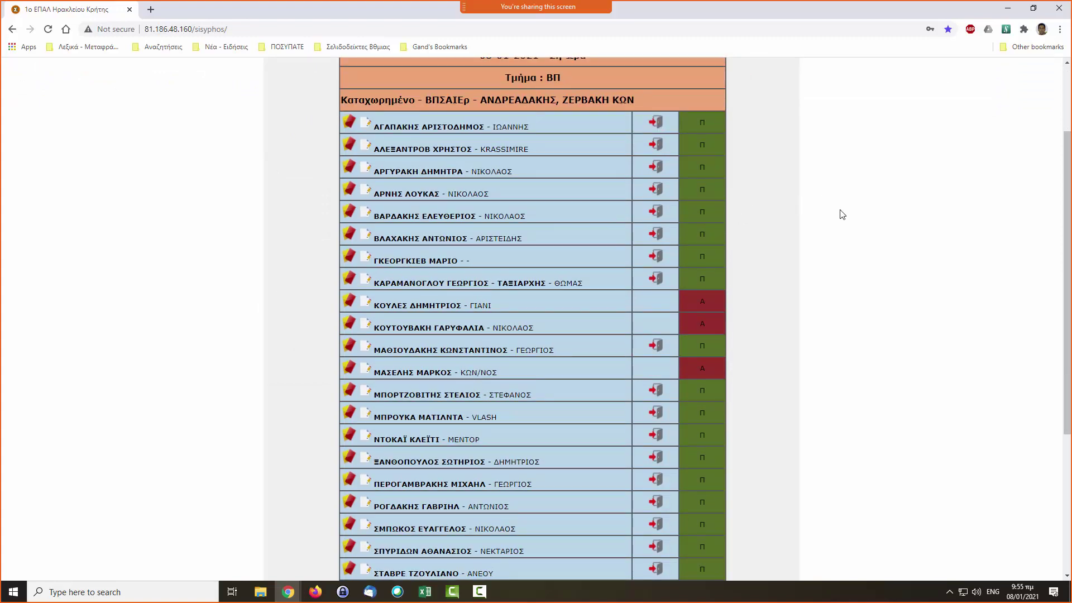
{"action": "scroll", "coordinate": [807, 271], "scroll_direction": "up", "scroll_amount": 2}
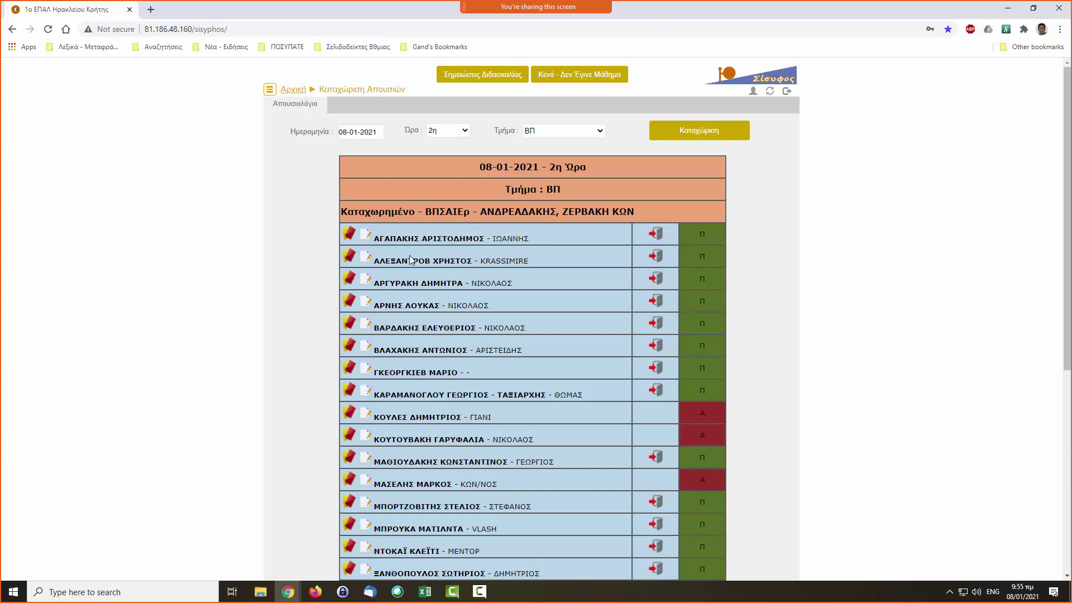
Open the observation/penalty submission form for the first student and examine the available Τύπος options.
{"action": "left_click", "coordinate": [347, 237]}
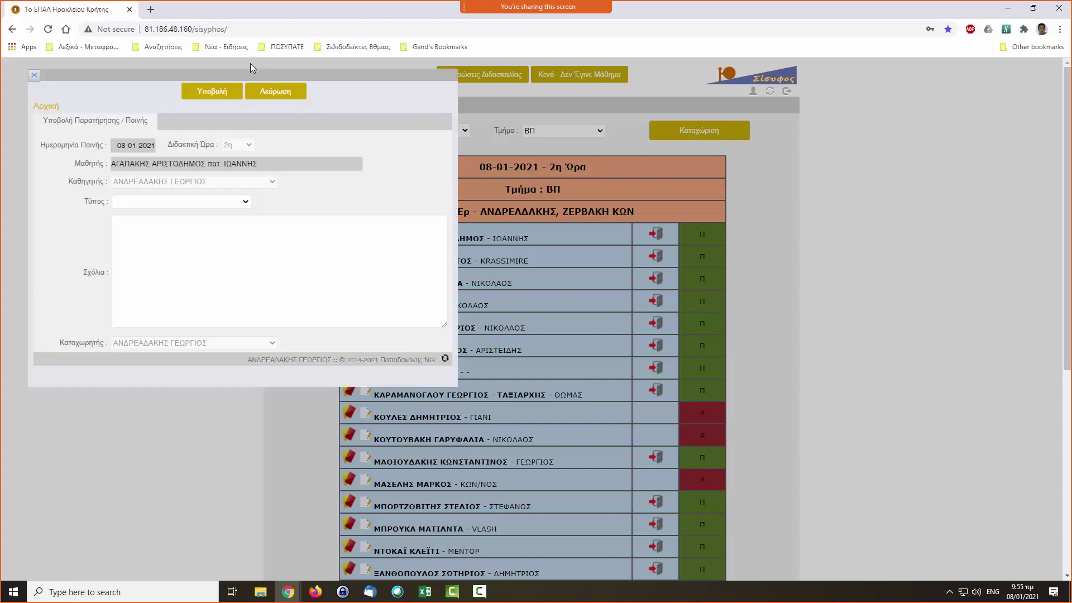
{"action": "left_click_drag", "start_coordinate": [253, 73], "coordinate": [692, 154]}
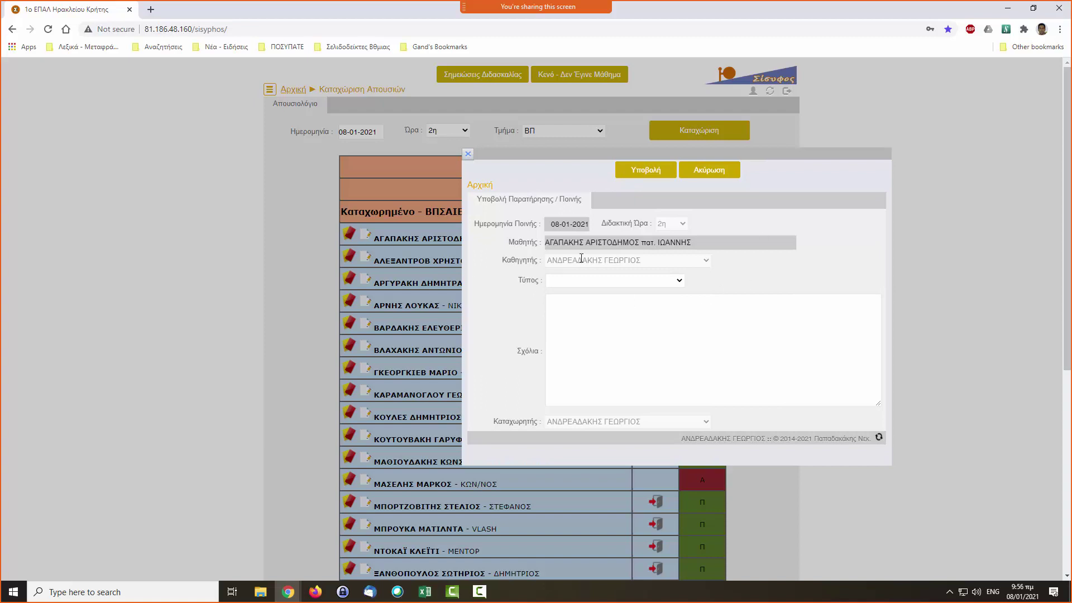
{"action": "left_click", "coordinate": [678, 280]}
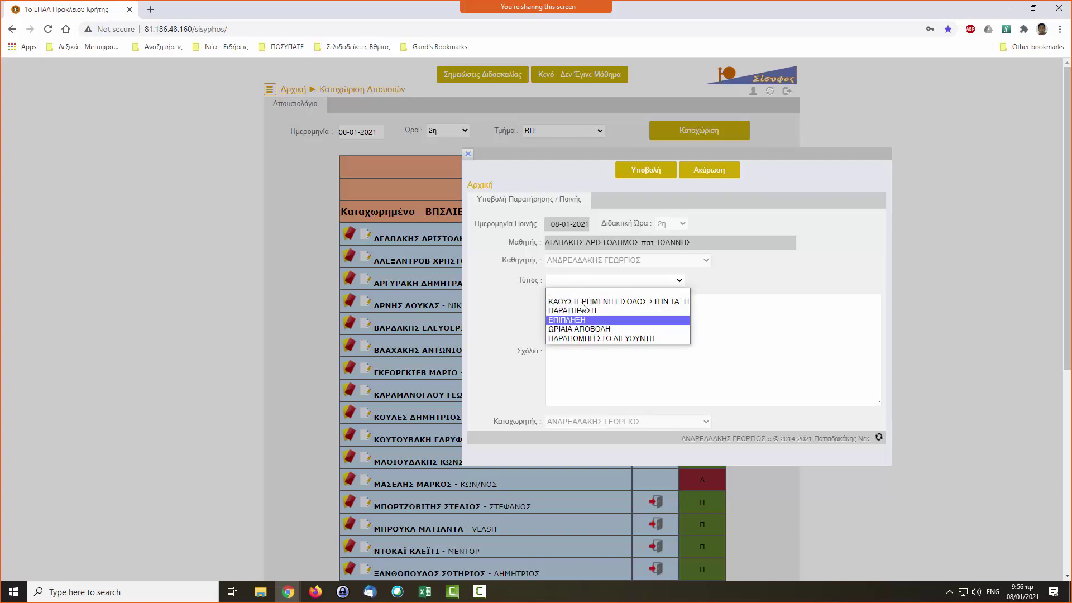
{"action": "left_click", "coordinate": [589, 373]}
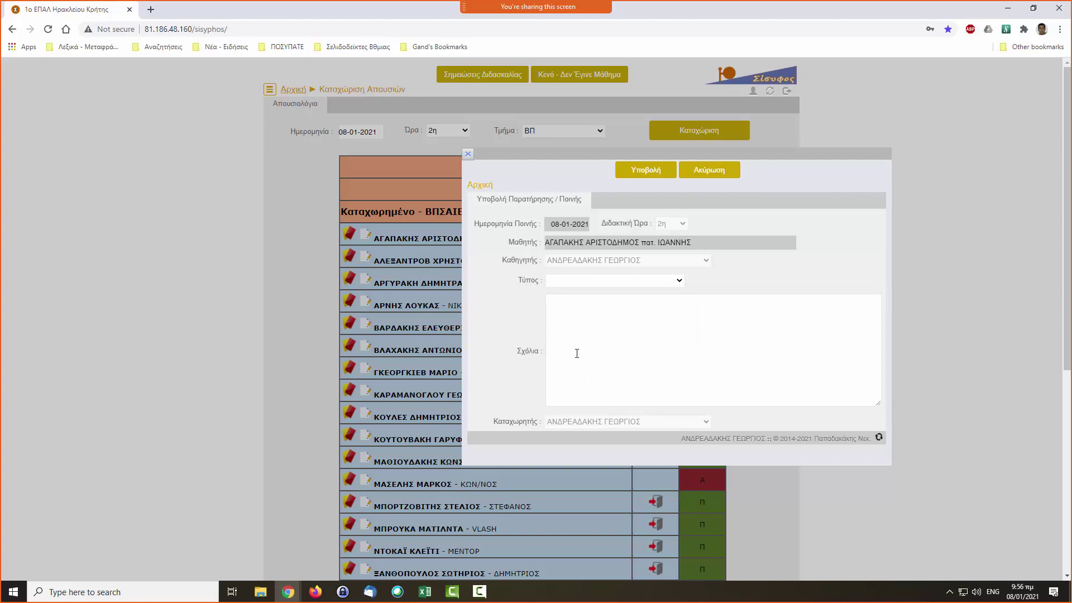
Enter and clear sample text in the penalty form's Σχόλια field, and cancel the form without choosing a Τύπος.
{"action": "type", "text": "chmncnbhcv"}
{"action": "key", "text": "ctrl+a"}
{"action": "key", "text": "BackSpace"}
{"action": "left_click", "coordinate": [656, 280]}
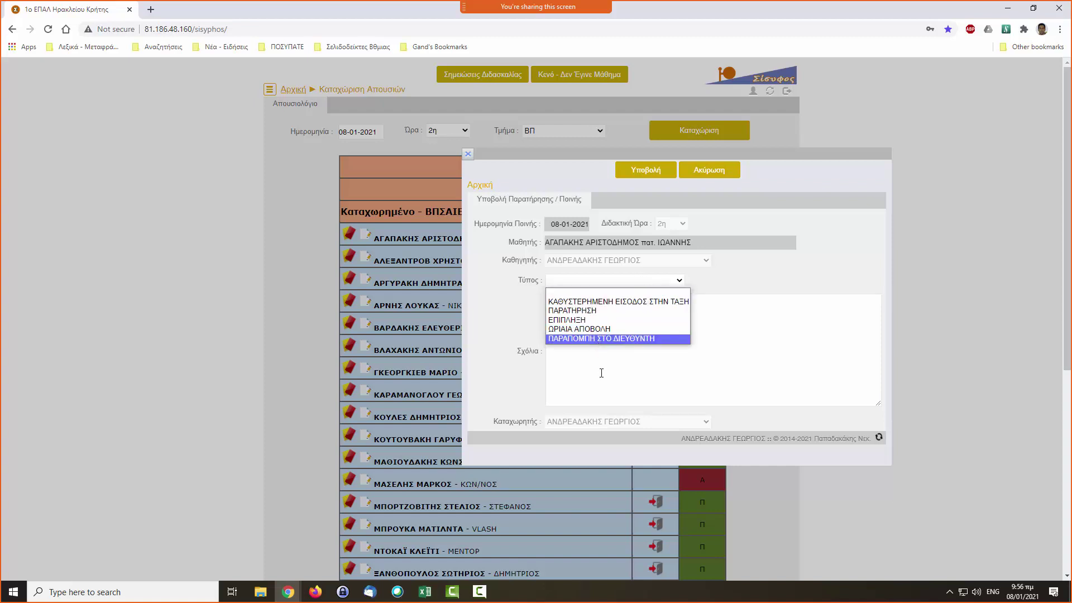
{"action": "left_click", "coordinate": [660, 288]}
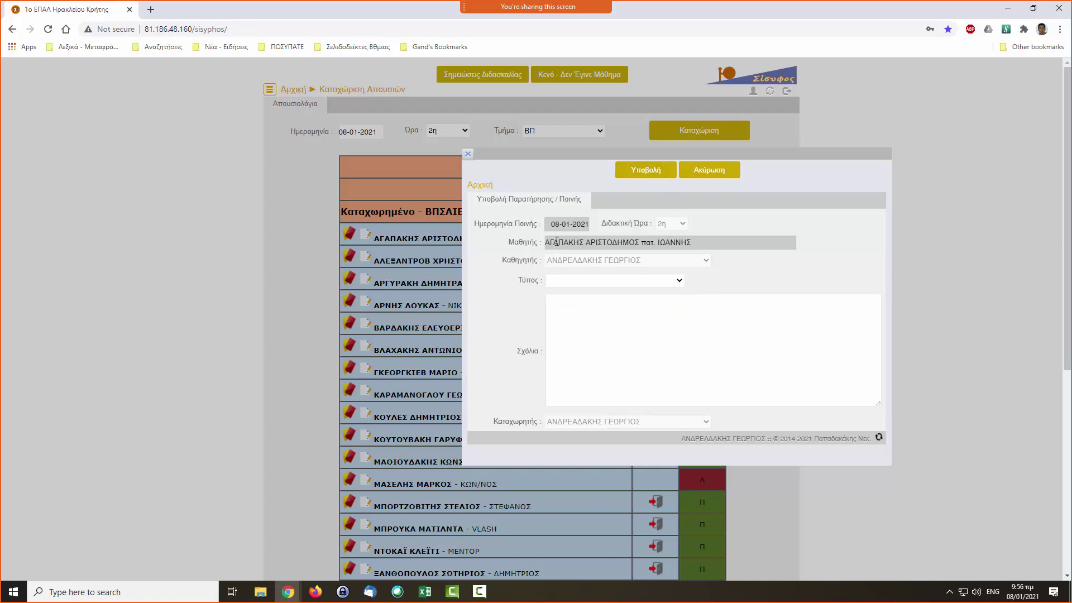
{"action": "left_click", "coordinate": [709, 171]}
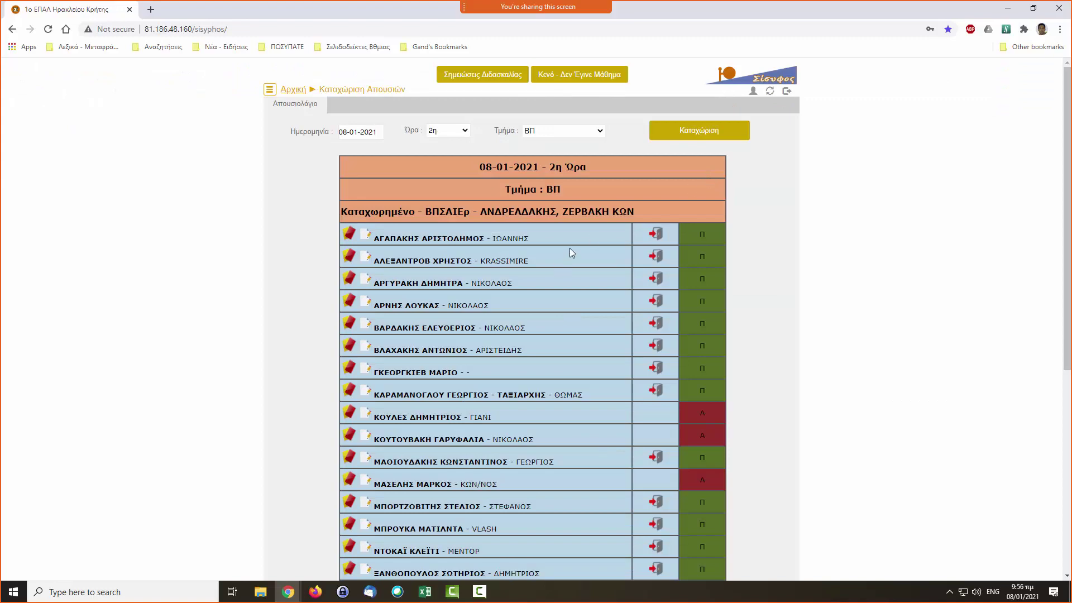
Open the comment form (Προσθήκη Σχόλιου) for the second student in the list and reposition its window over the attendance sheet.
{"action": "scroll", "coordinate": [386, 243], "scroll_direction": "down", "scroll_amount": 6}
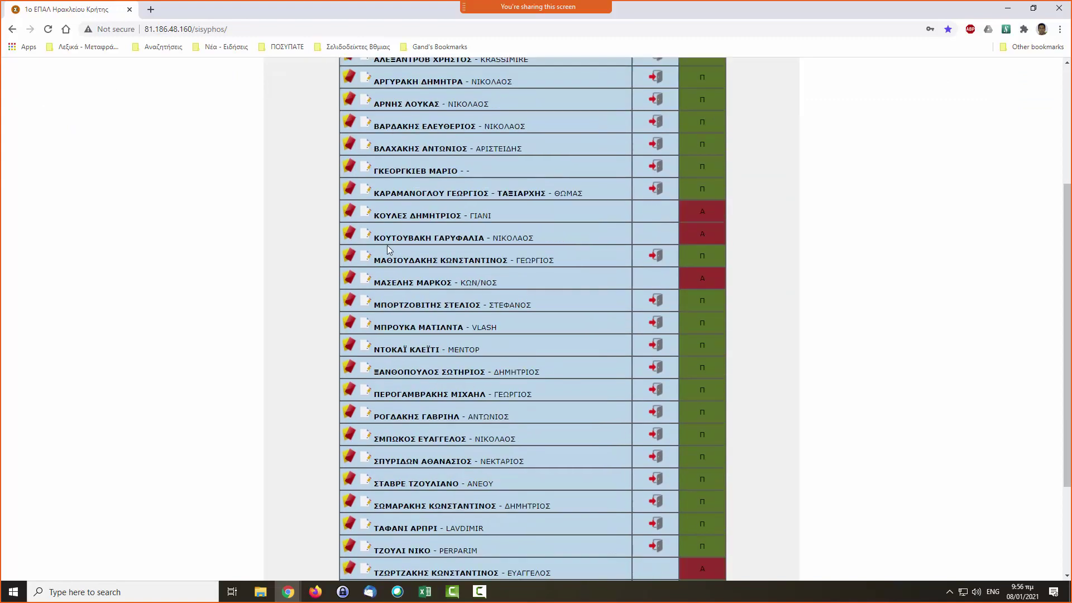
{"action": "scroll", "coordinate": [391, 247], "scroll_direction": "up", "scroll_amount": 6}
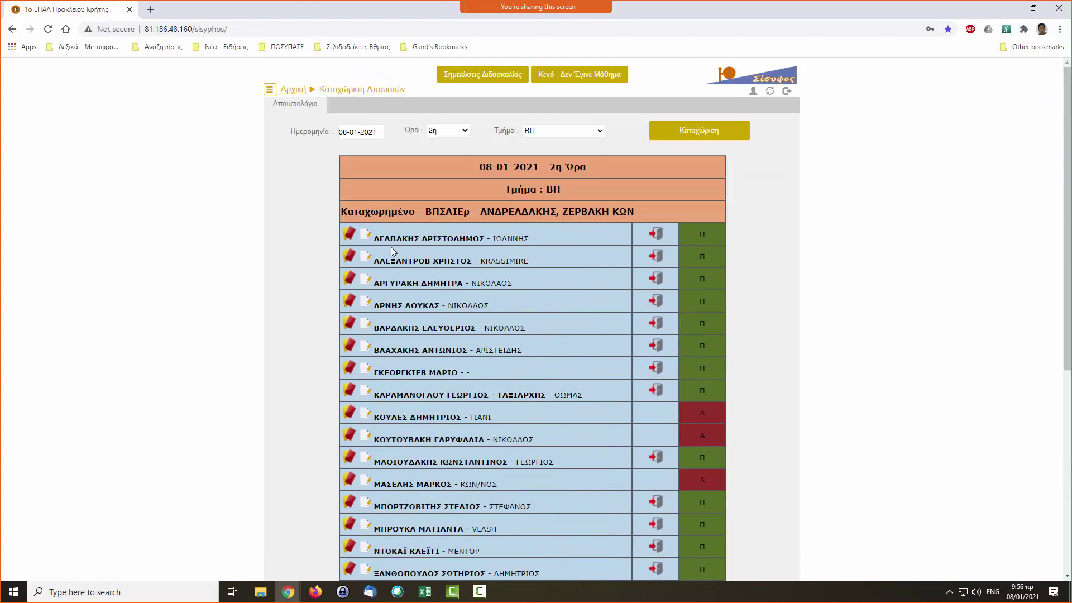
{"action": "left_click", "coordinate": [365, 260]}
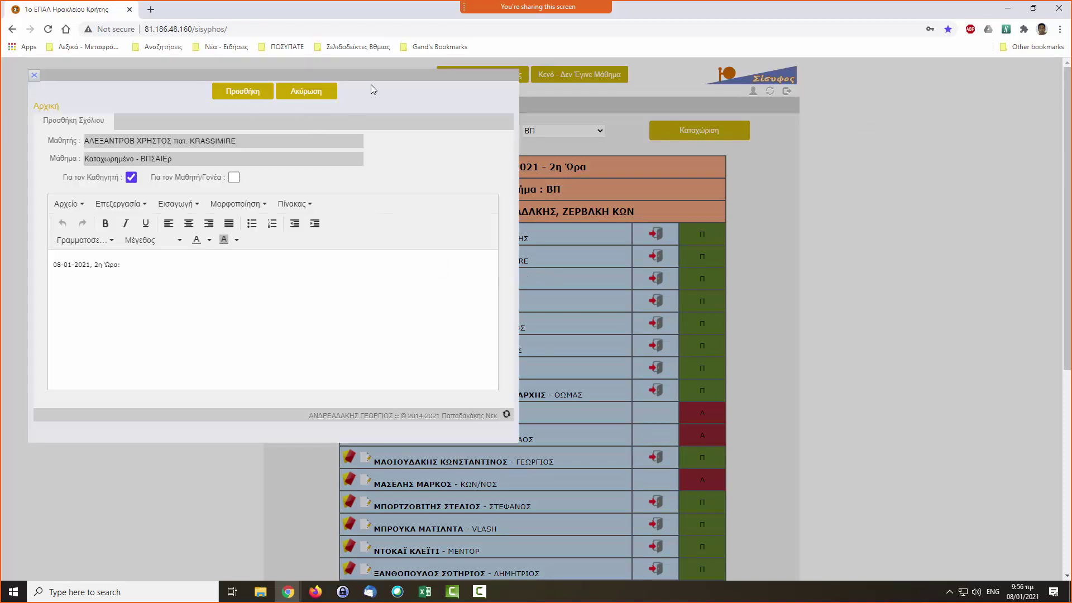
{"action": "left_click_drag", "start_coordinate": [160, 73], "coordinate": [519, 124]}
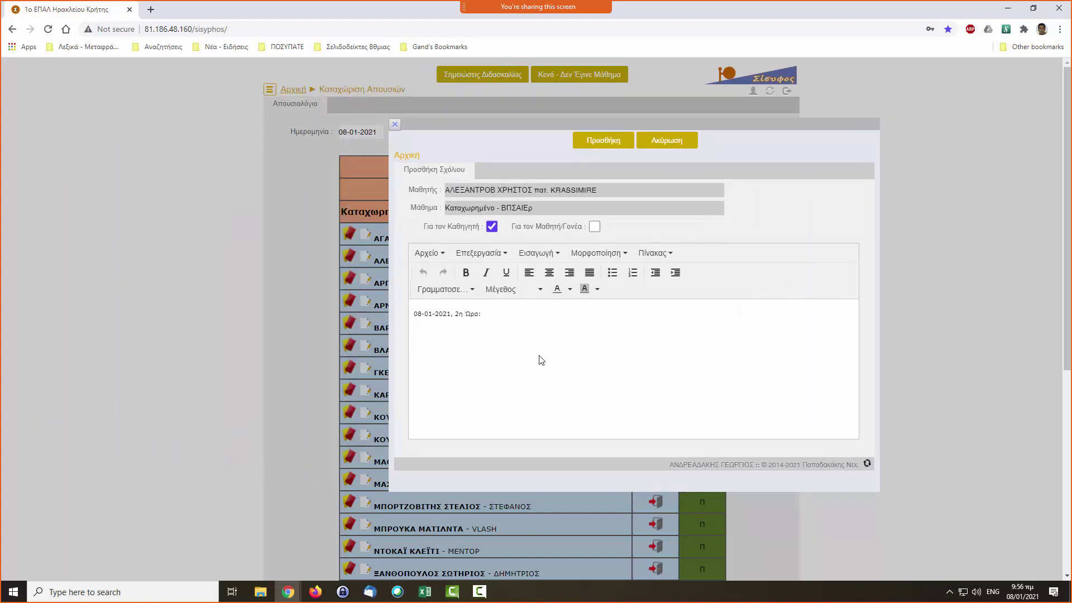
Enter sample text after the date and hour in the comment body, and erase it.
{"action": "left_click", "coordinate": [556, 316]}
{"action": "type", "text": "h h ;h ;ljh"}
{"action": "key", "text": "shift+Left"}
{"action": "key", "text": "shift+Left"}
{"action": "key", "text": "shift+Left"}
{"action": "key", "text": "shift+Left"}
{"action": "key", "text": "shift+Left"}
{"action": "key", "text": "shift+Left"}
{"action": "key", "text": "shift+Left"}
{"action": "key", "text": "shift+Left"}
{"action": "key", "text": "shift+Left"}
{"action": "key", "text": "shift+Left"}
{"action": "key", "text": "shift+Left"}
{"action": "key", "text": "BackSpace"}
Try the Για τον Μαθητή/Γονέα and Για τον Καθηγητή options, and cancel the comment form without adding a comment.
{"action": "left_click", "coordinate": [595, 226]}
{"action": "left_click", "coordinate": [491, 227]}
{"action": "left_click", "coordinate": [491, 227]}
{"action": "left_click", "coordinate": [668, 146]}
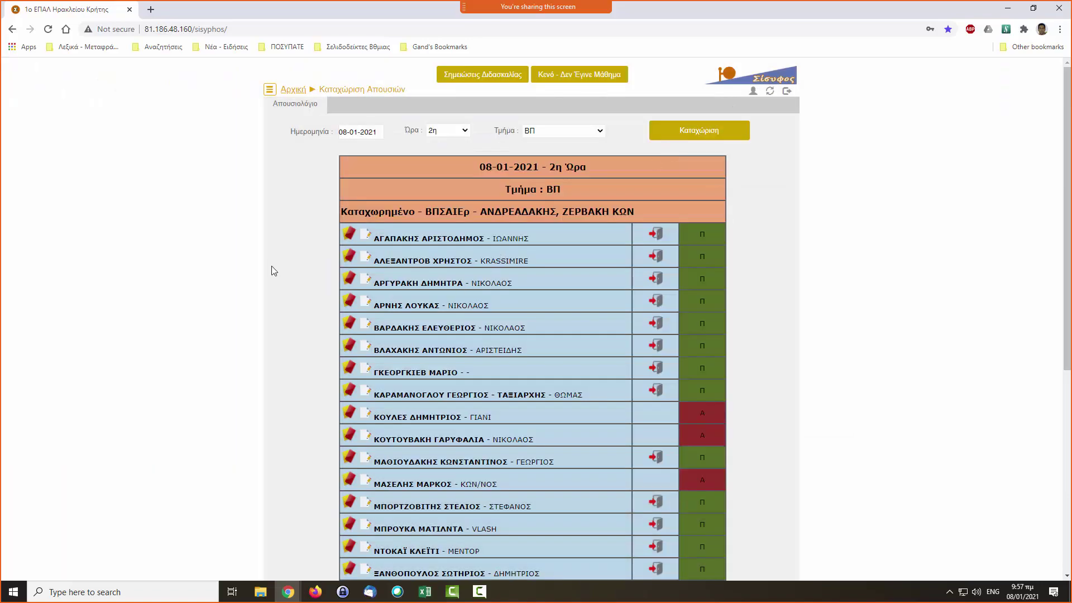
Open the ninth student's absence details, examine the fields, and place the cursor in the Παρατηρήσεις field.
{"action": "scroll", "coordinate": [564, 290], "scroll_direction": "down", "scroll_amount": 6}
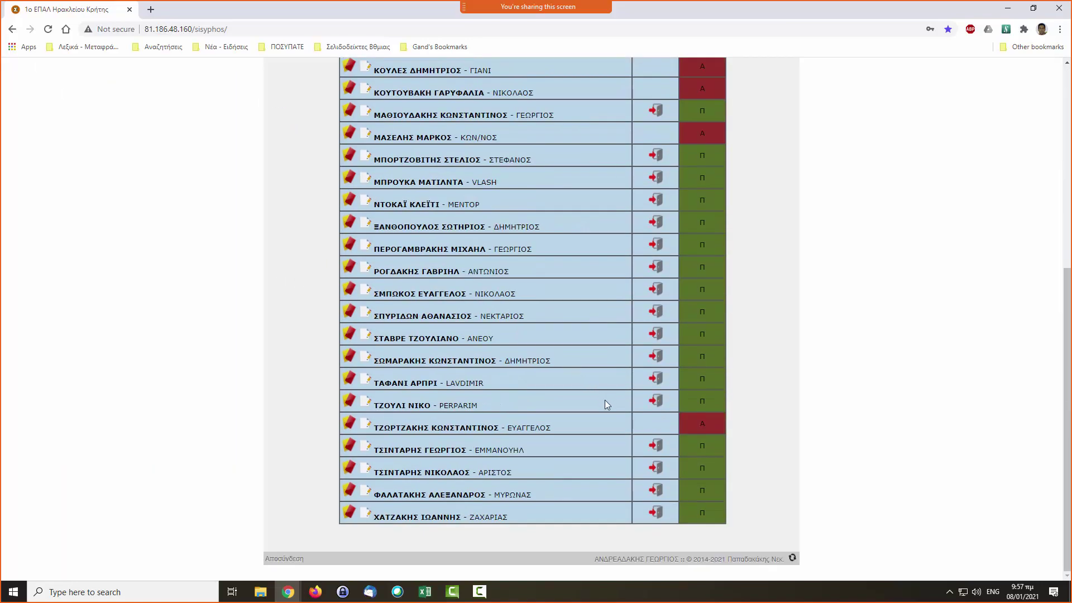
{"action": "scroll", "coordinate": [605, 400], "scroll_direction": "up", "scroll_amount": 6}
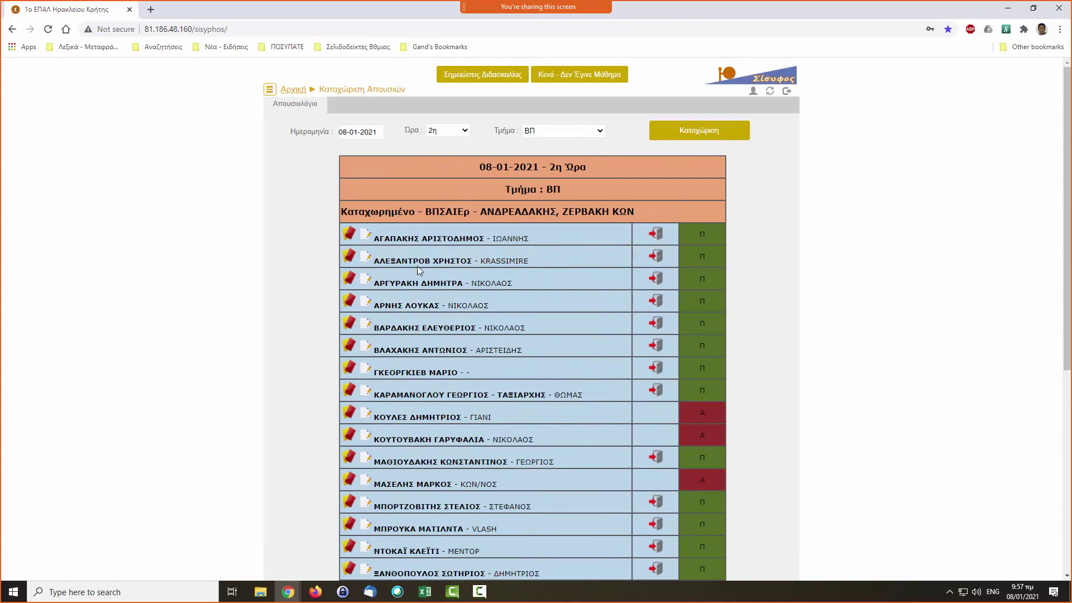
{"action": "left_click", "coordinate": [702, 418]}
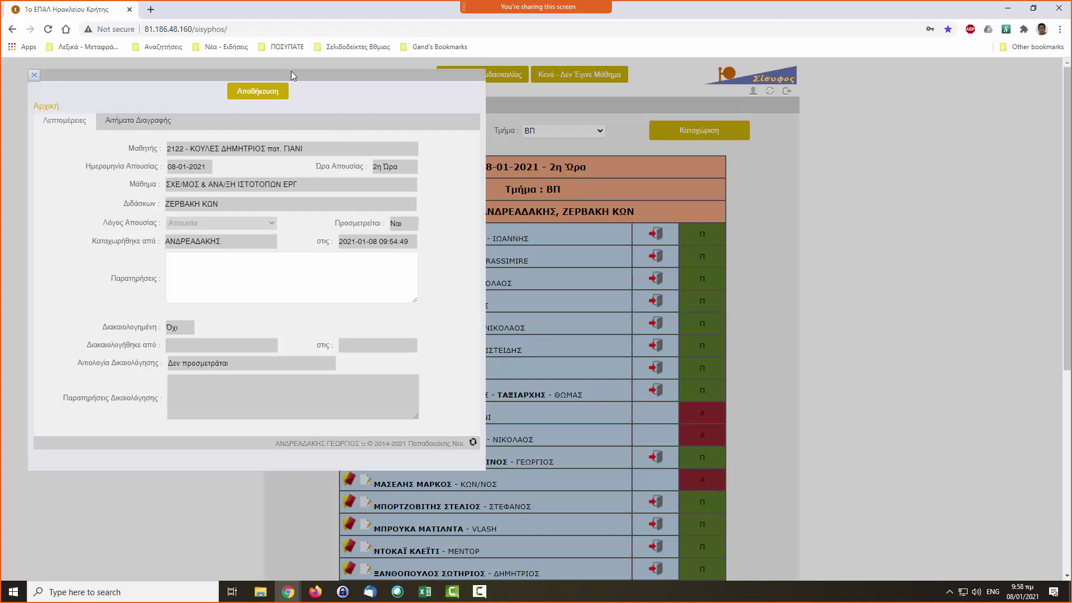
{"action": "left_click_drag", "start_coordinate": [291, 72], "coordinate": [609, 108]}
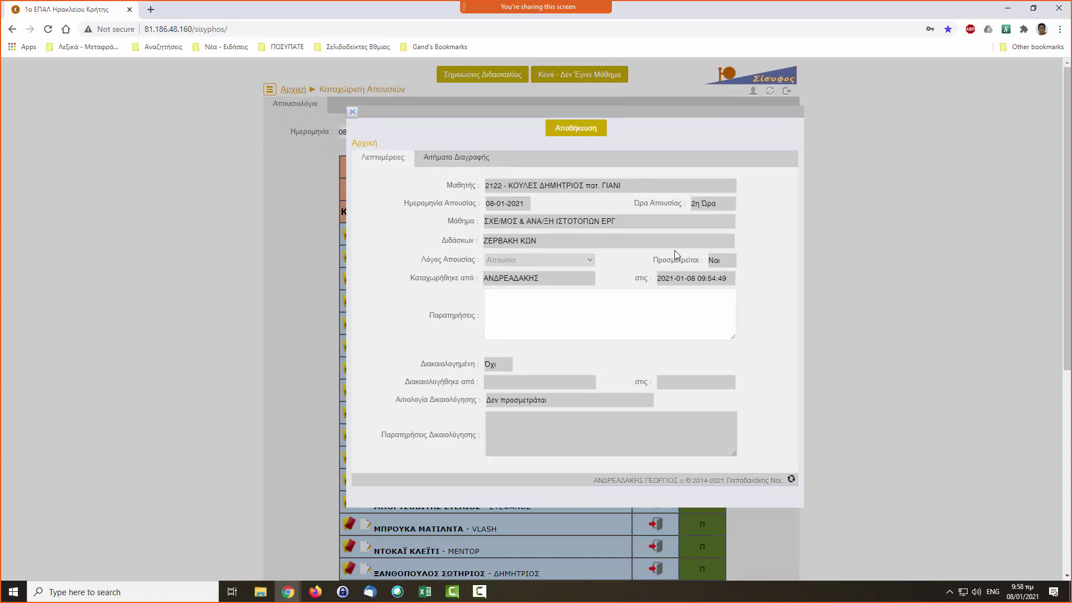
{"action": "left_click_drag", "start_coordinate": [634, 112], "coordinate": [361, 89]}
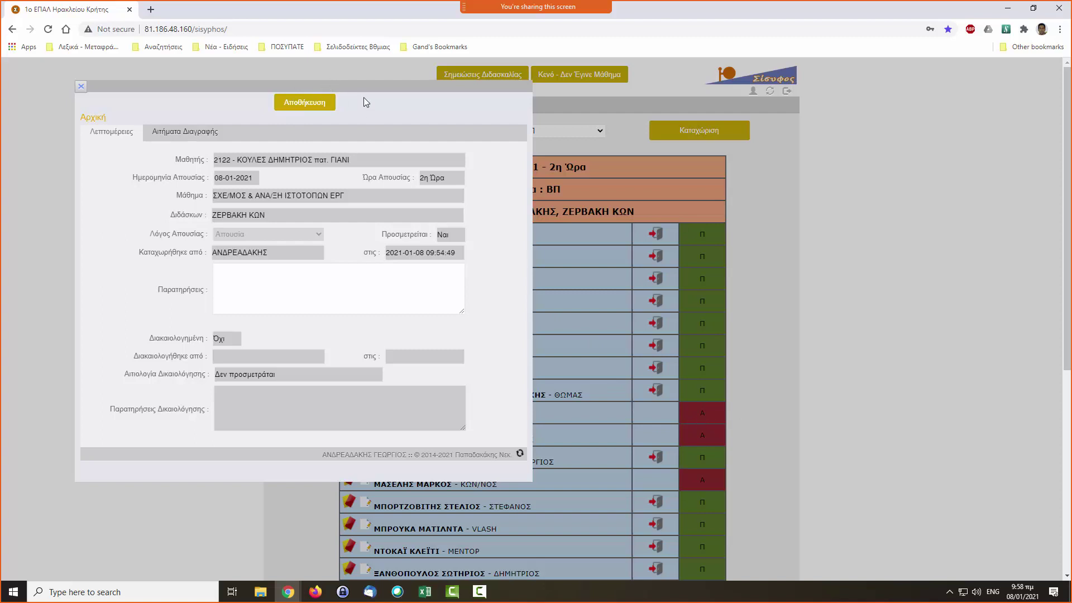
{"action": "left_click_drag", "start_coordinate": [367, 89], "coordinate": [615, 135]}
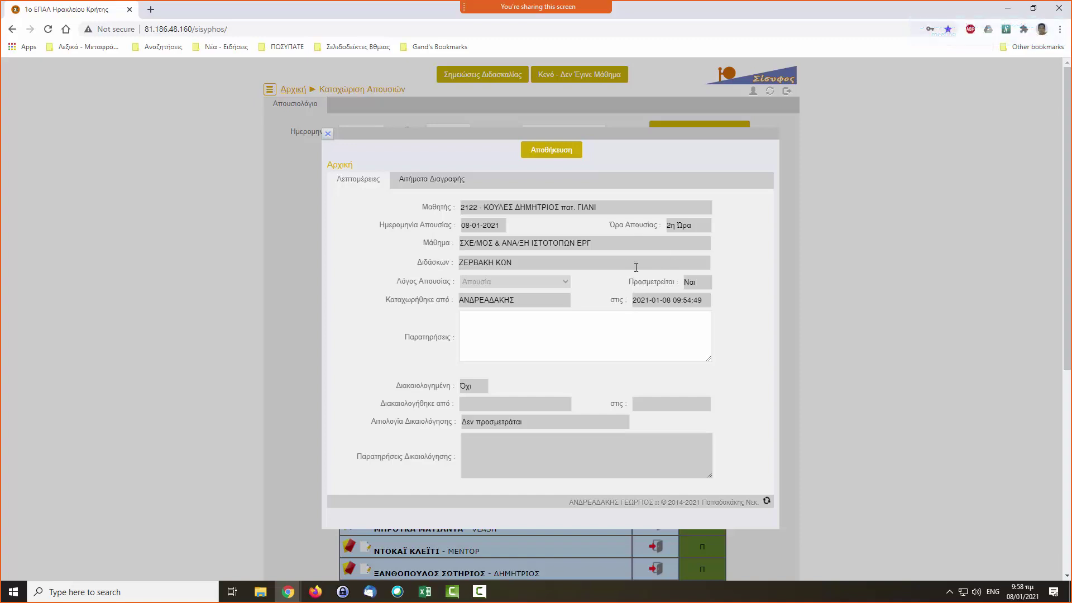
{"action": "left_click", "coordinate": [532, 342]}
Start a new deletion request for the ninth student's absence and set its Λόγος Αιτήσεων to Εκ Παραδρομής.
{"action": "left_click", "coordinate": [417, 179]}
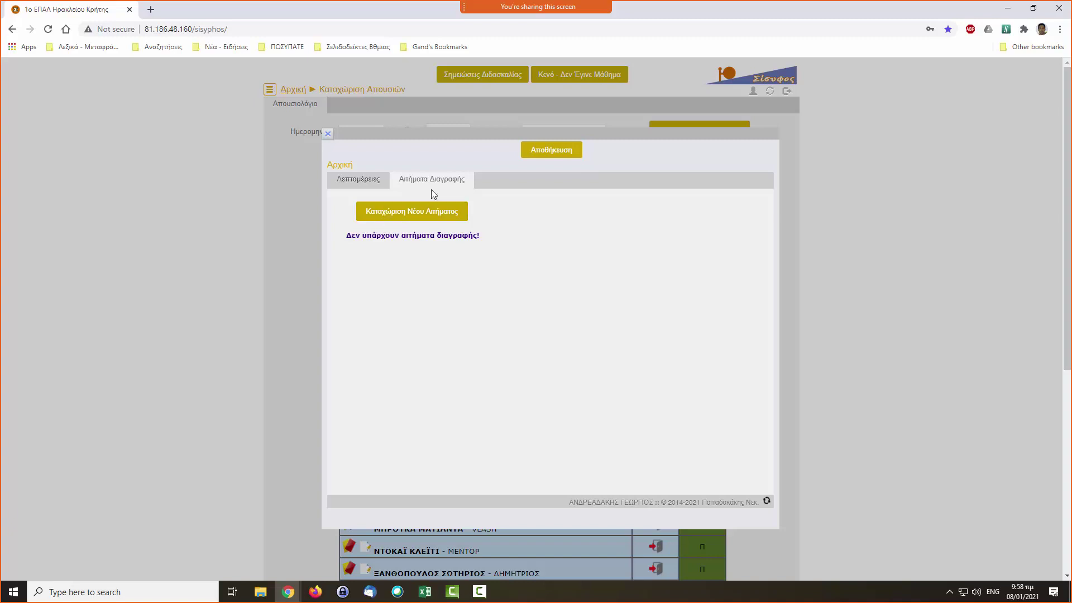
{"action": "left_click_drag", "start_coordinate": [485, 136], "coordinate": [301, 141]}
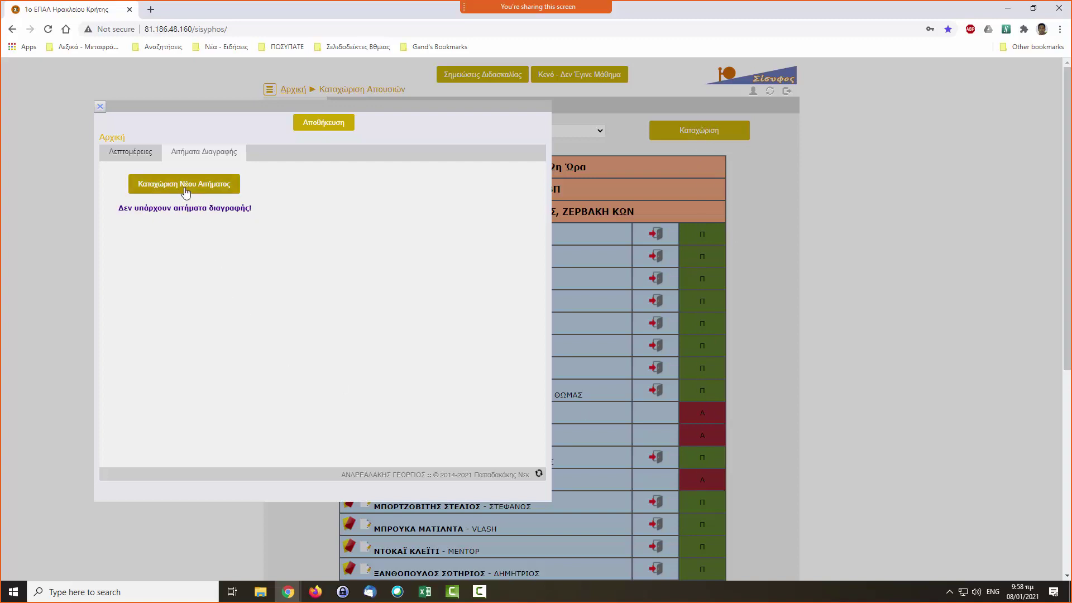
{"action": "left_click_drag", "start_coordinate": [240, 106], "coordinate": [374, 122]}
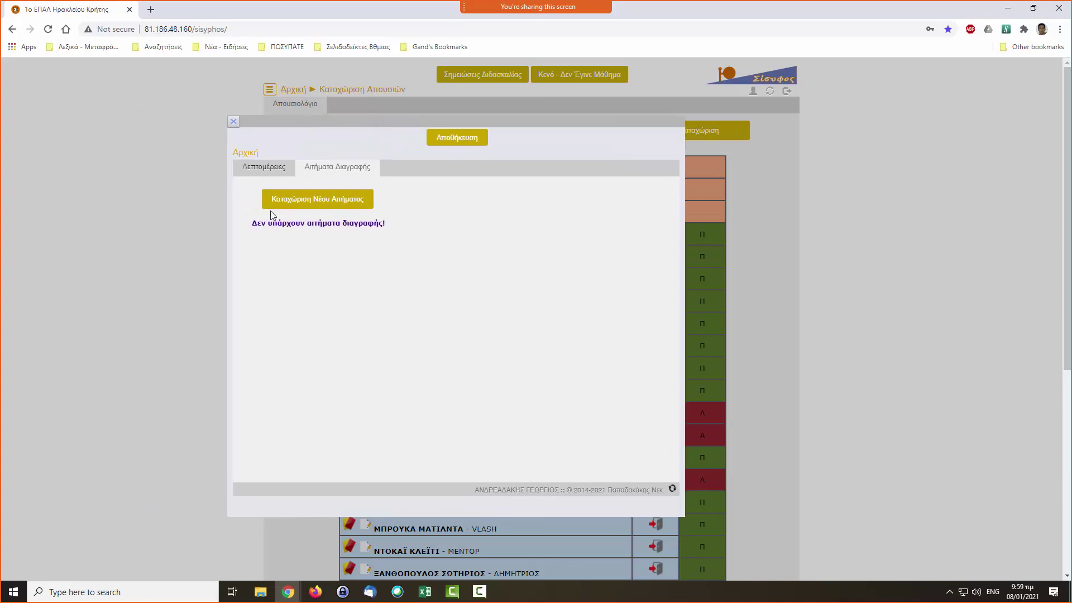
{"action": "left_click", "coordinate": [319, 202]}
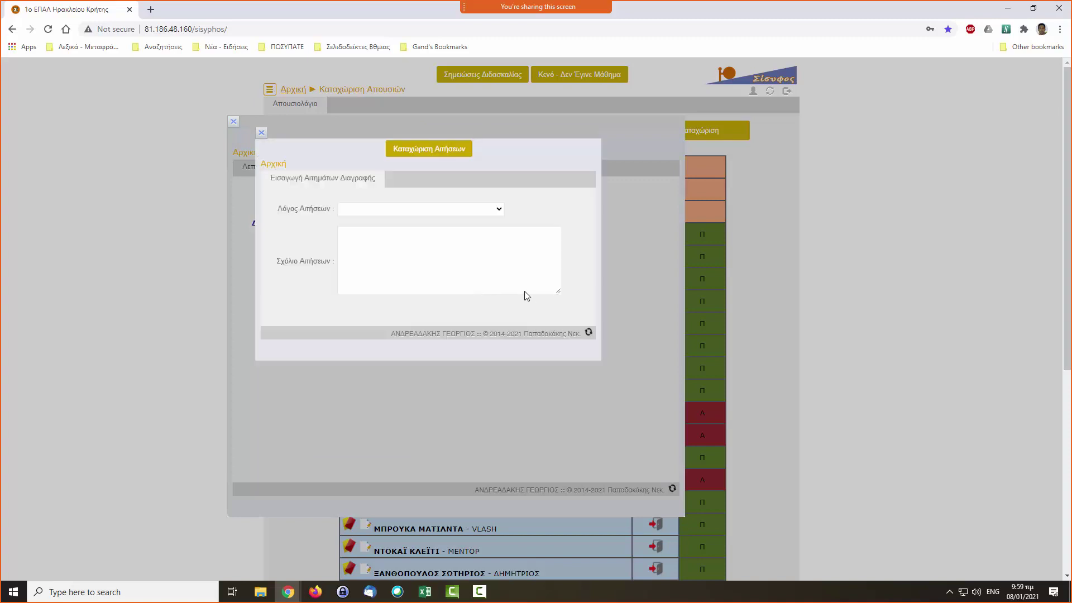
{"action": "left_click", "coordinate": [494, 211]}
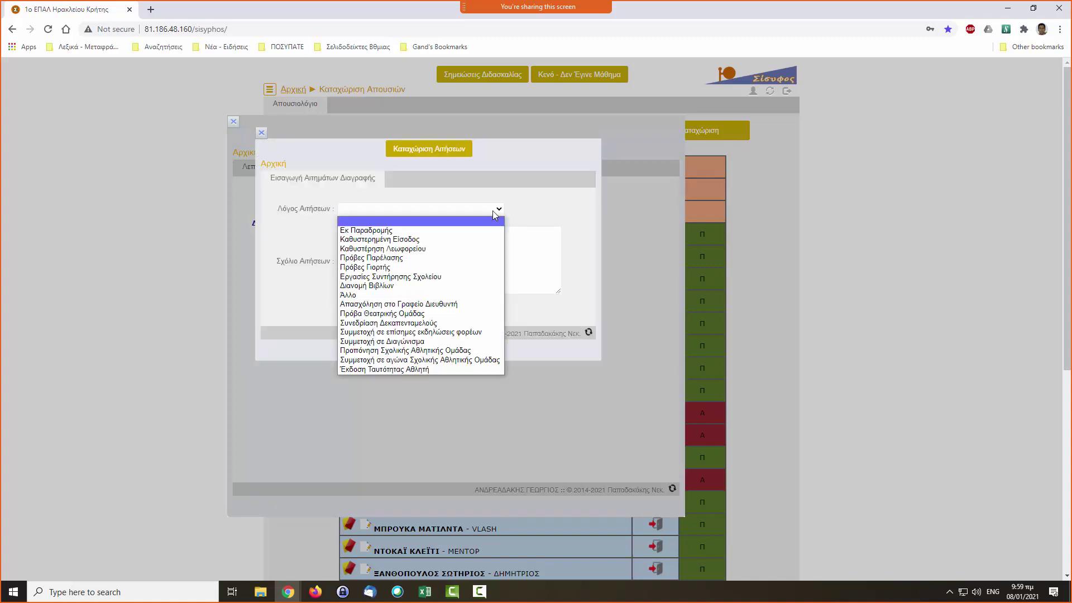
{"action": "left_click", "coordinate": [383, 231]}
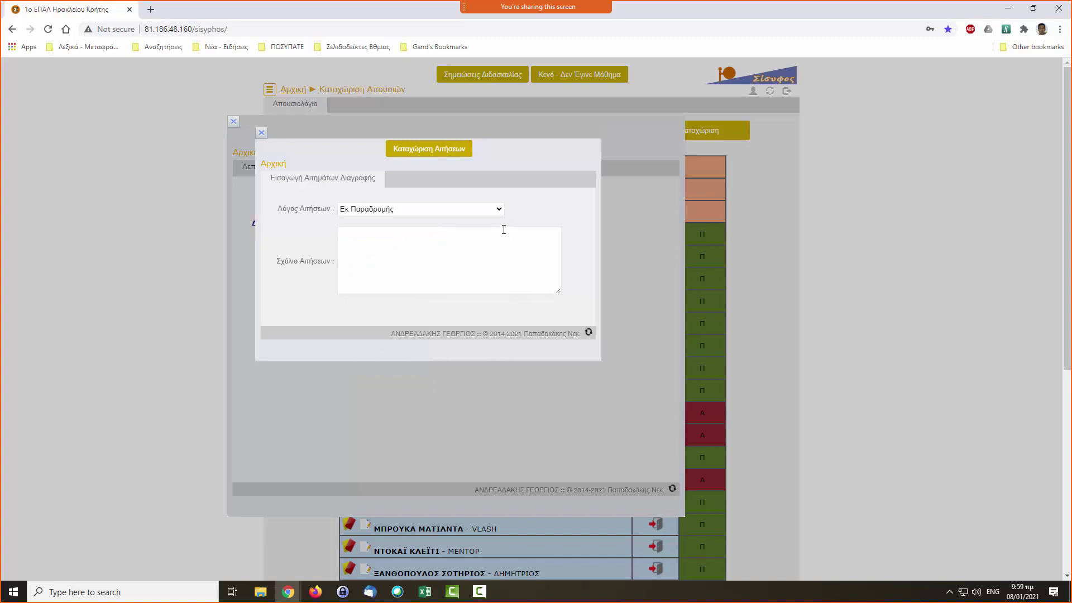
Examine the other Λόγος Αιτήσεων options and the comment field, and close the request form and absence details without submitting.
{"action": "left_click", "coordinate": [497, 210]}
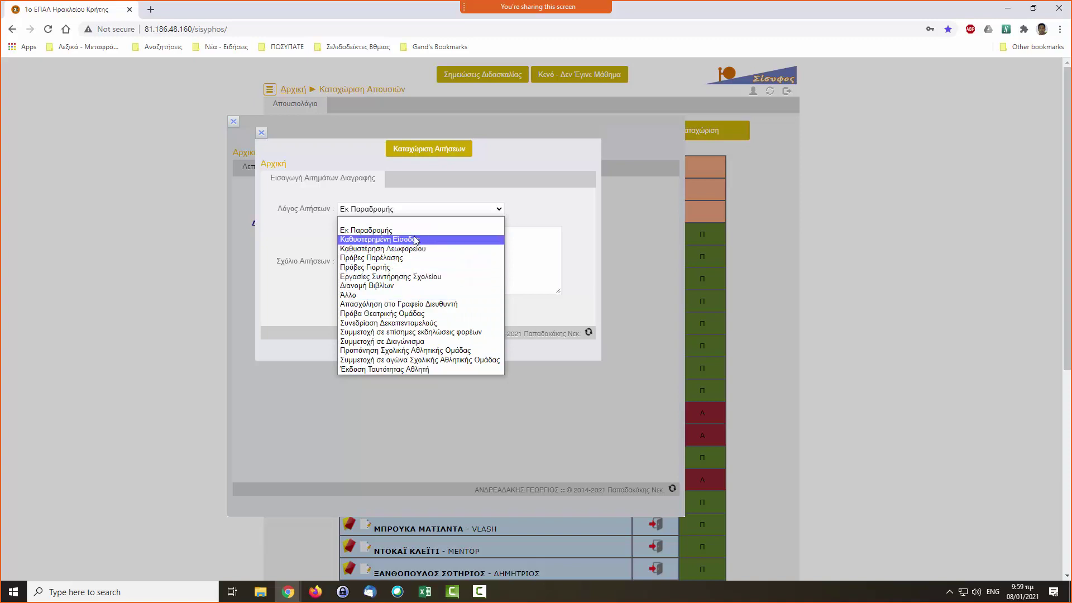
{"action": "left_click", "coordinate": [529, 215]}
{"action": "left_click", "coordinate": [416, 267]}
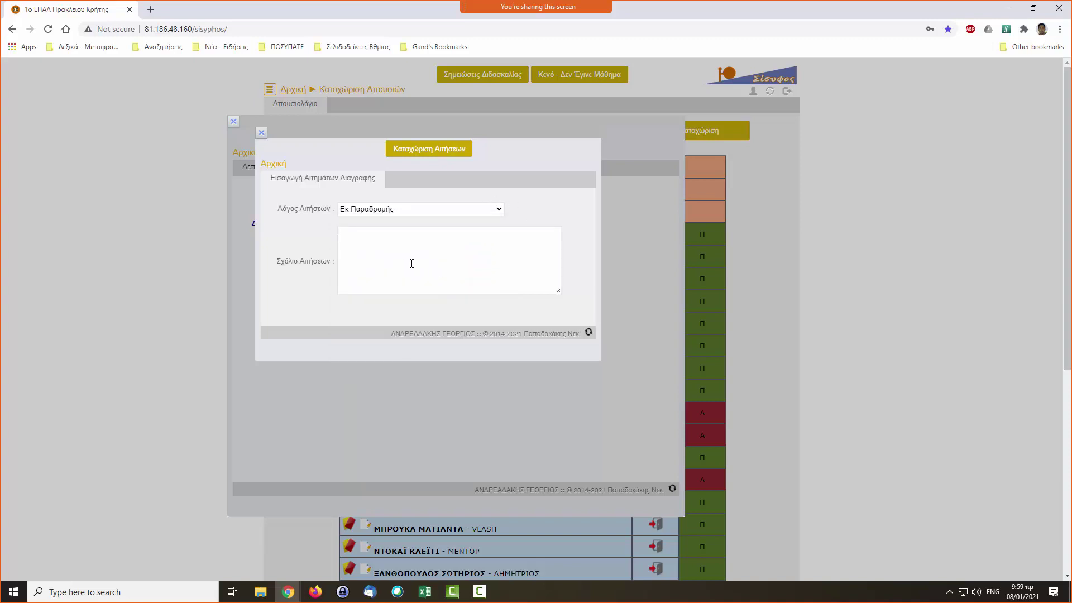
{"action": "left_click", "coordinate": [266, 136]}
{"action": "left_click", "coordinate": [274, 174]}
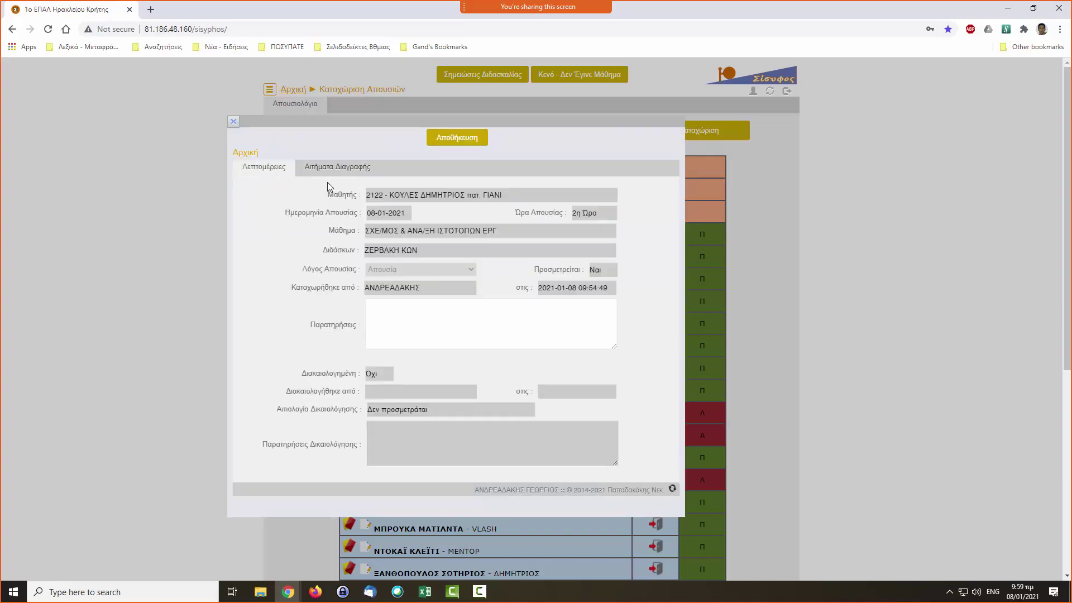
{"action": "left_click", "coordinate": [233, 122]}
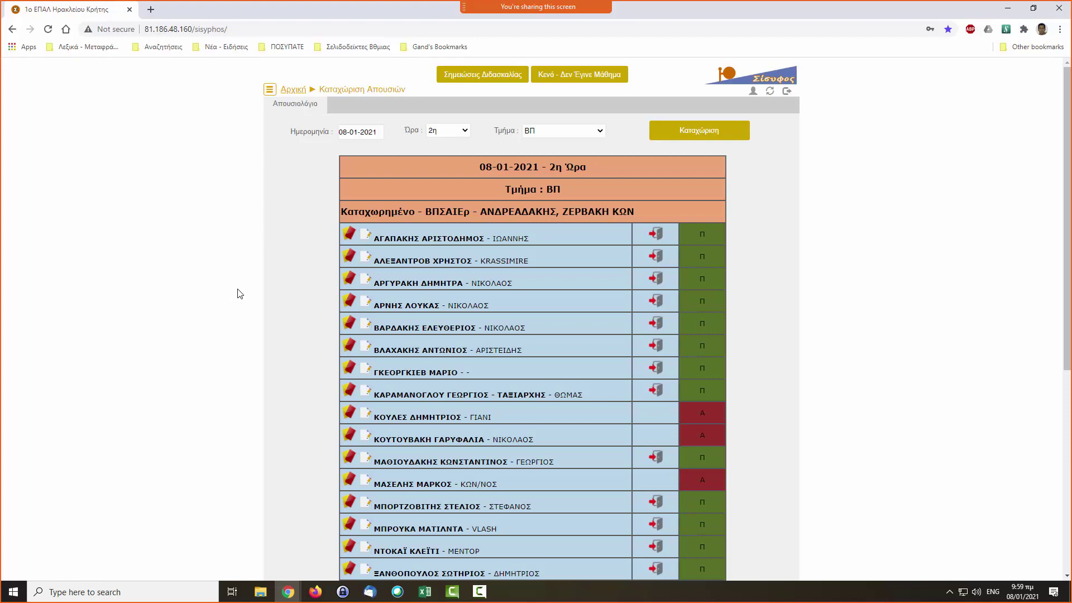
{"action": "scroll", "coordinate": [233, 302], "scroll_direction": "down", "scroll_amount": 7}
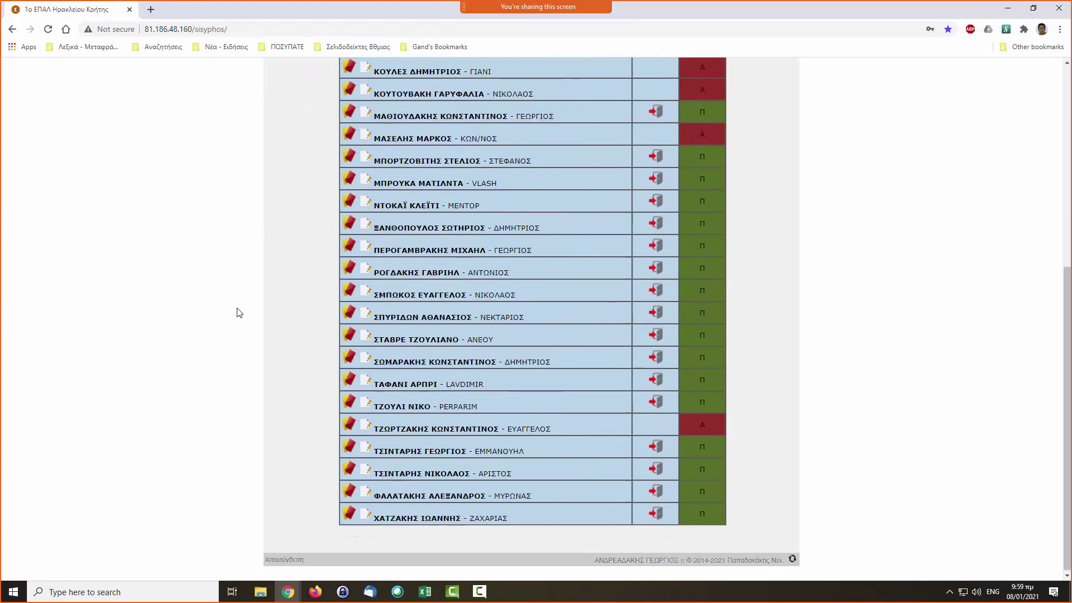
{"action": "scroll", "coordinate": [236, 311], "scroll_direction": "up", "scroll_amount": 7}
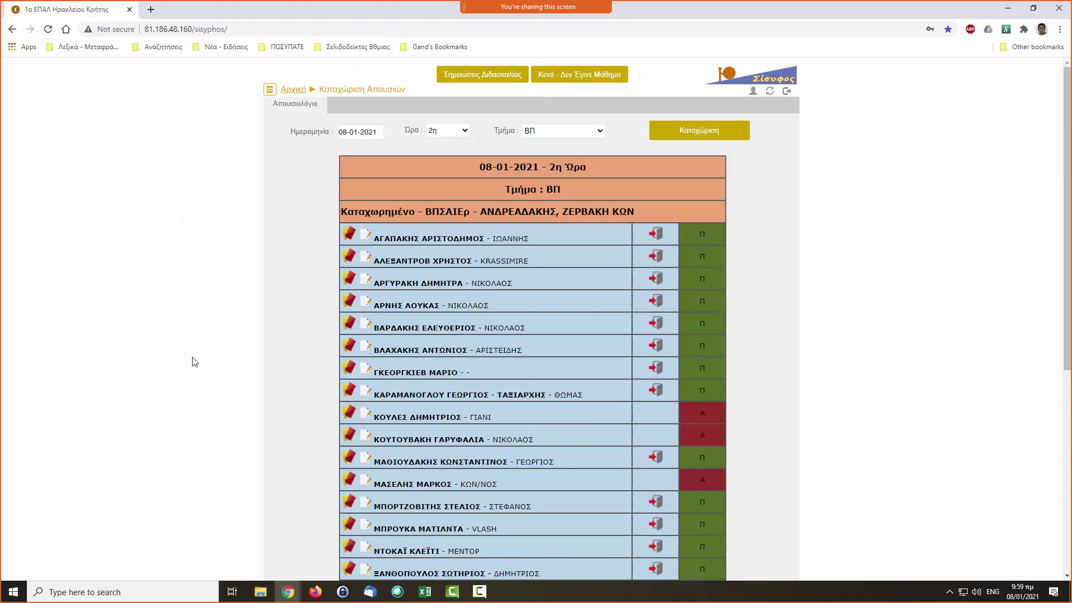
{"action": "scroll", "coordinate": [193, 376], "scroll_direction": "down", "scroll_amount": 2}
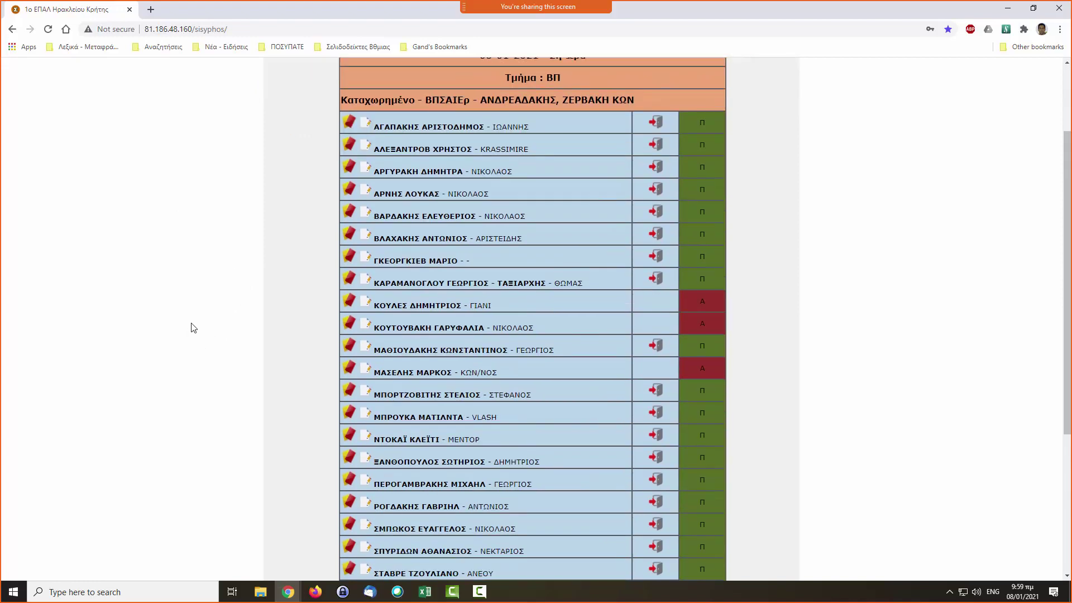
{"action": "scroll", "coordinate": [207, 307], "scroll_direction": "up", "scroll_amount": 2}
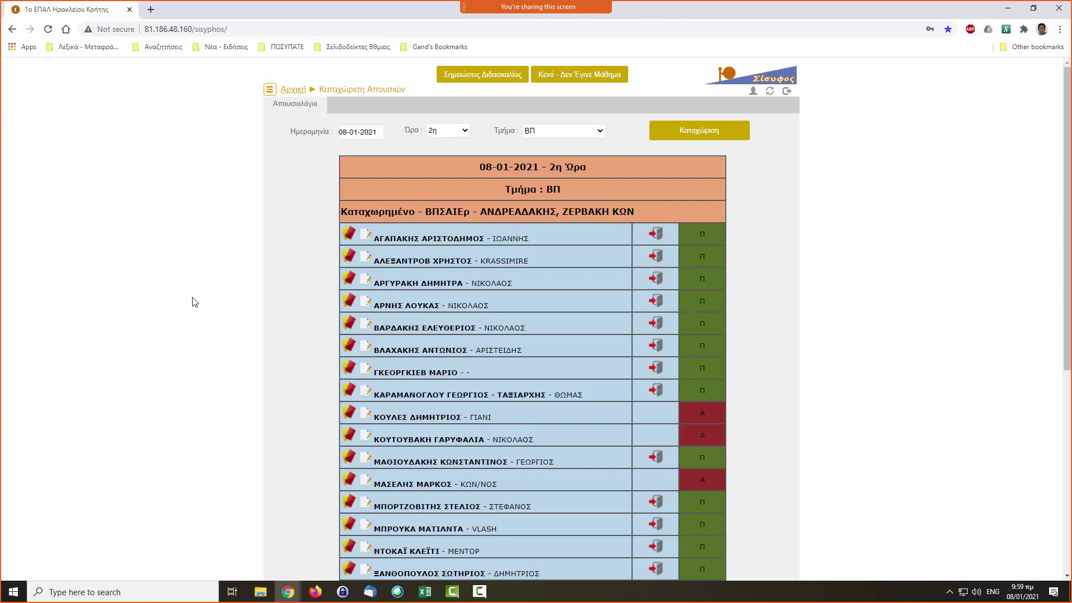